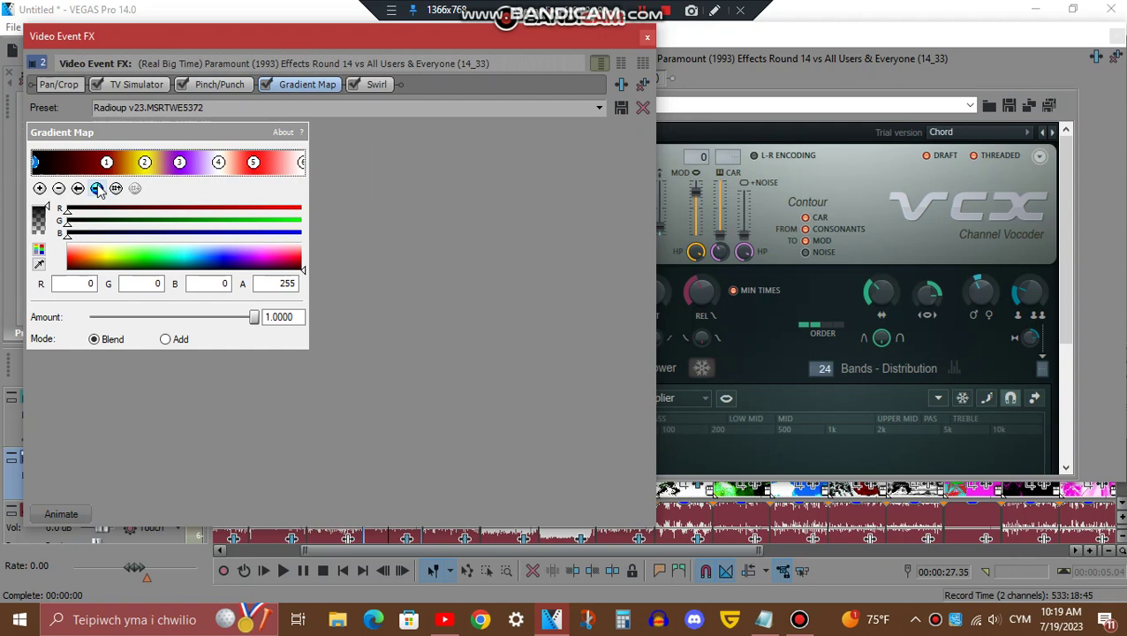
# Examine the RGB values of each Gradient Map color point in turn, from point 0 through point 6
pyautogui.click(99, 191)
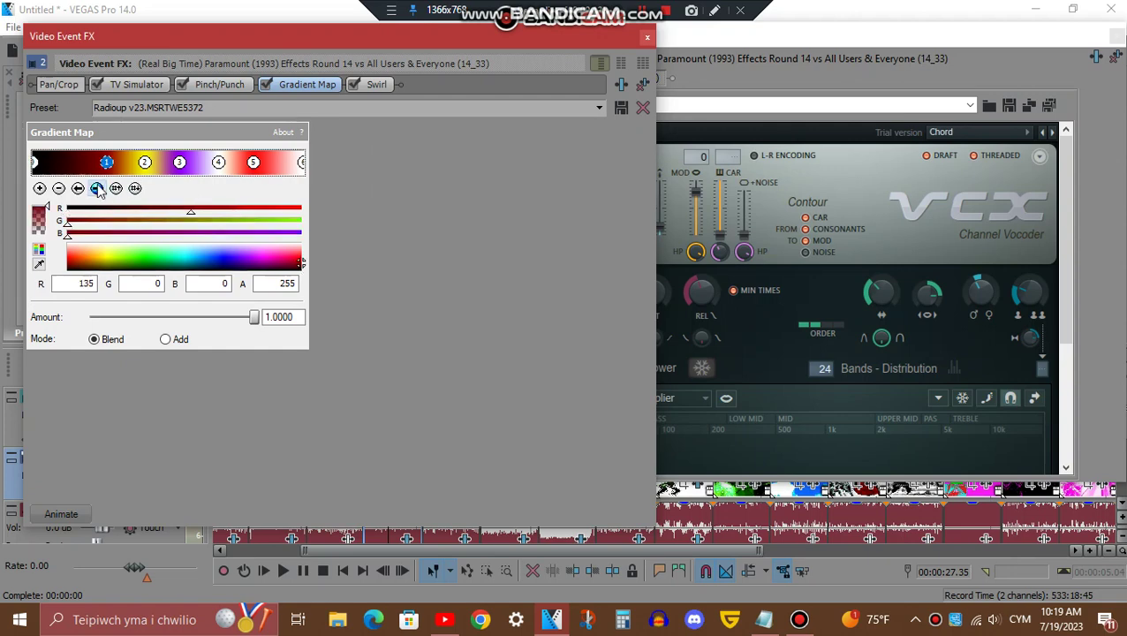
pyautogui.click(99, 191)
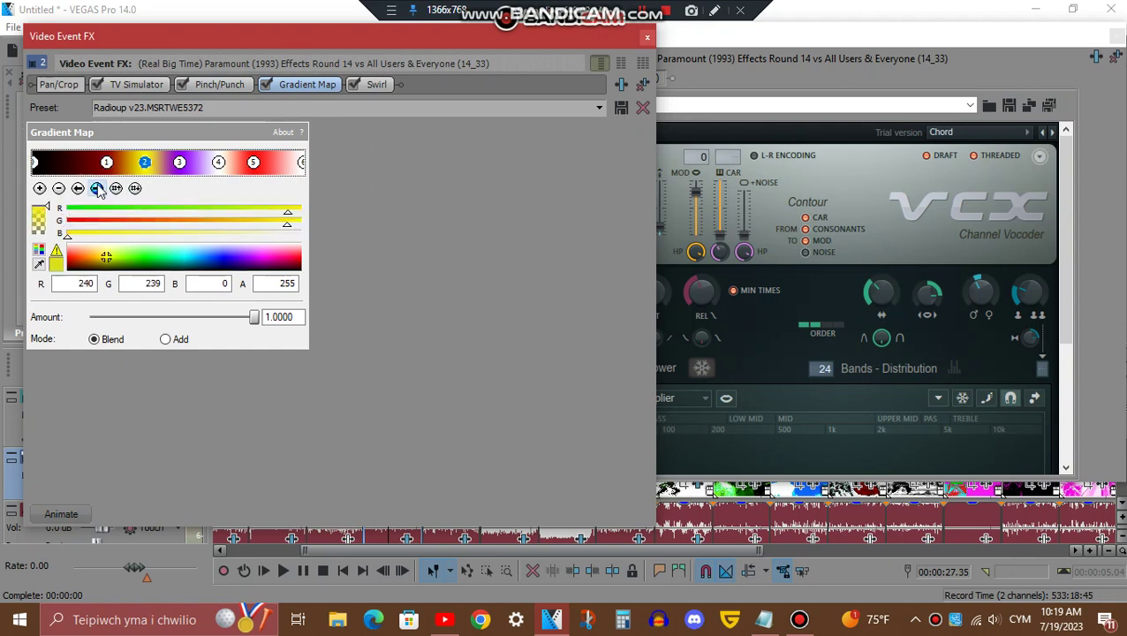
pyautogui.click(99, 191)
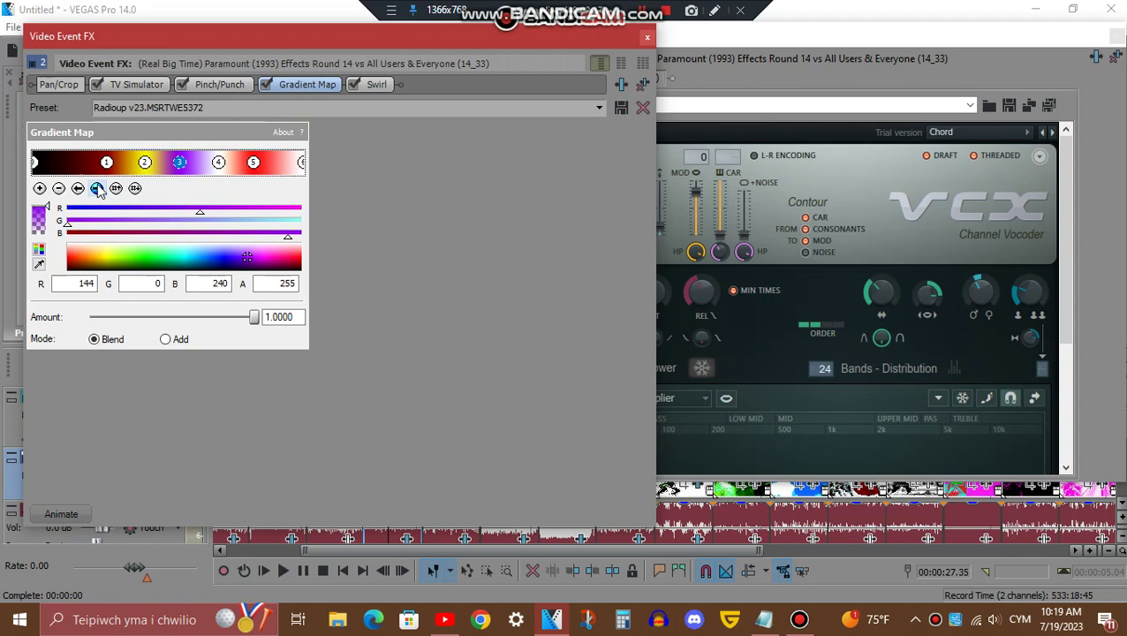
pyautogui.click(99, 191)
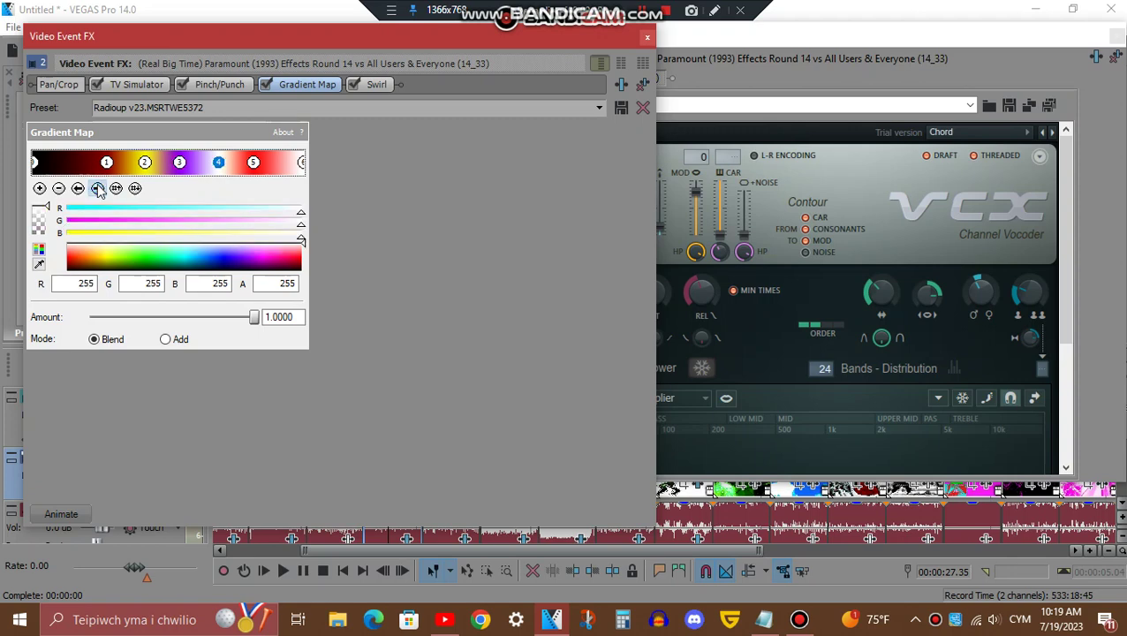
pyautogui.click(99, 190)
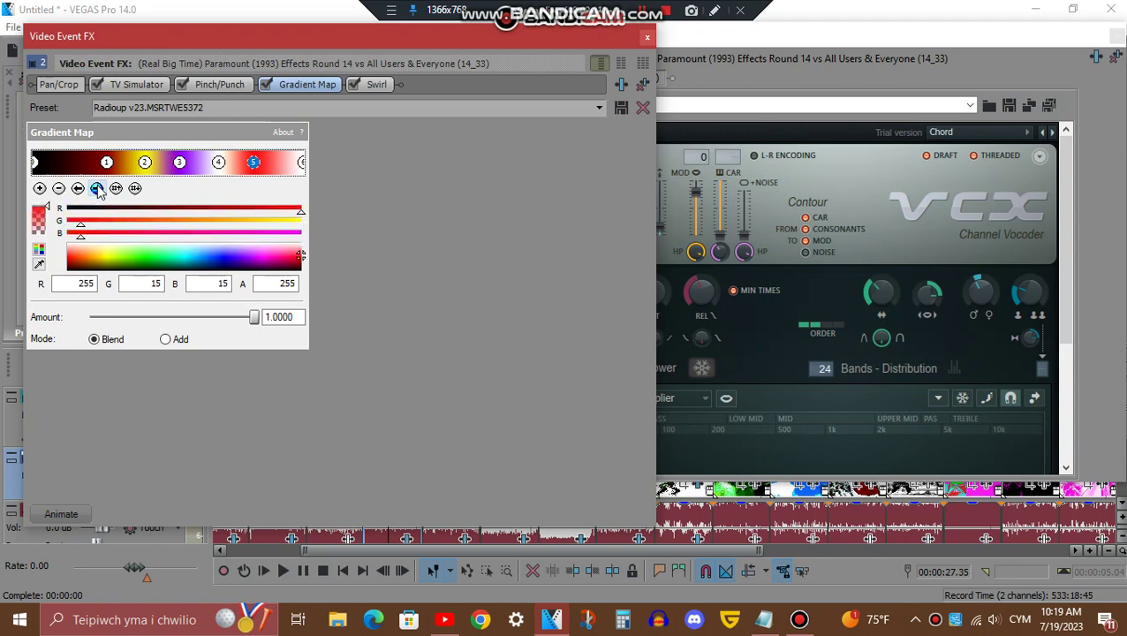
pyautogui.click(99, 191)
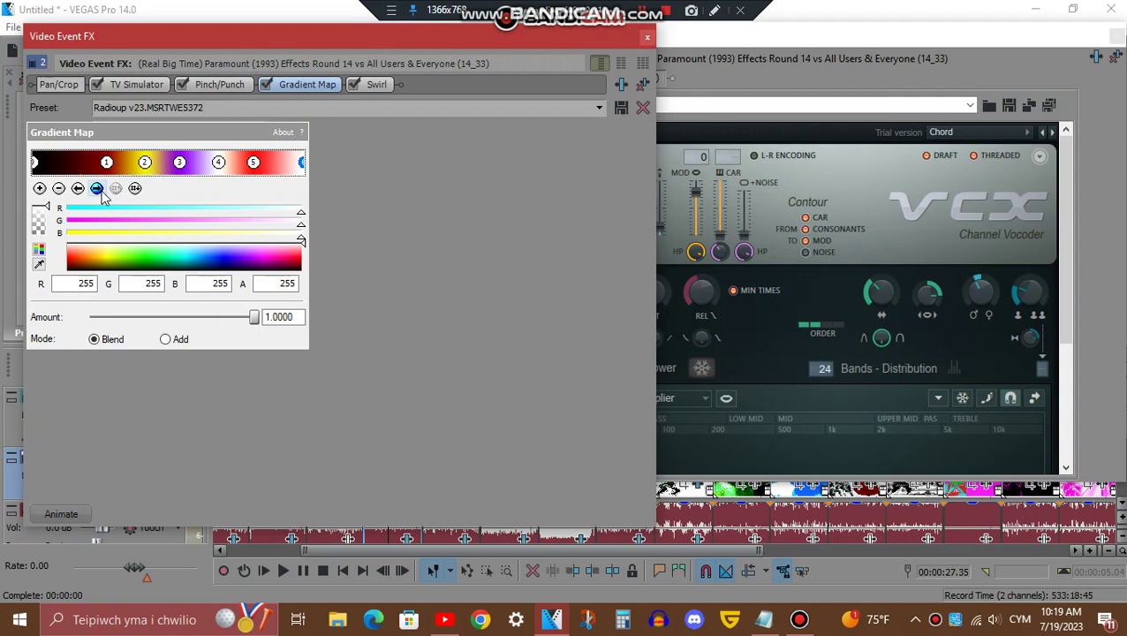
# Examine the Swirl video effect settings and the full IL Vocodex audio effect settings of the event
pyautogui.click(381, 86)
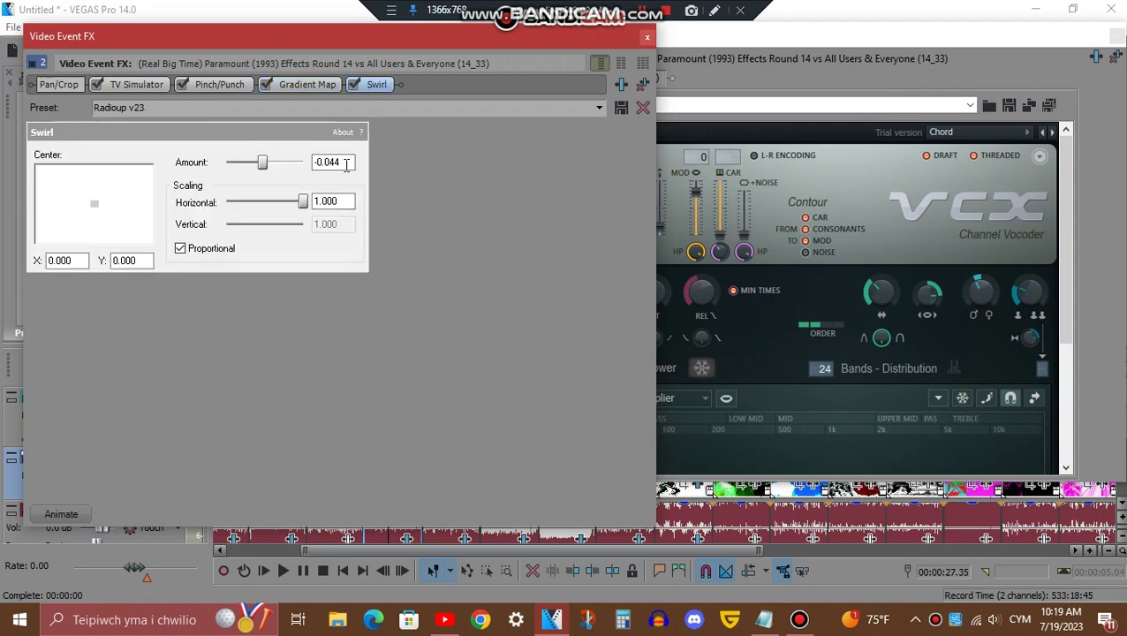
pyautogui.click(917, 39)
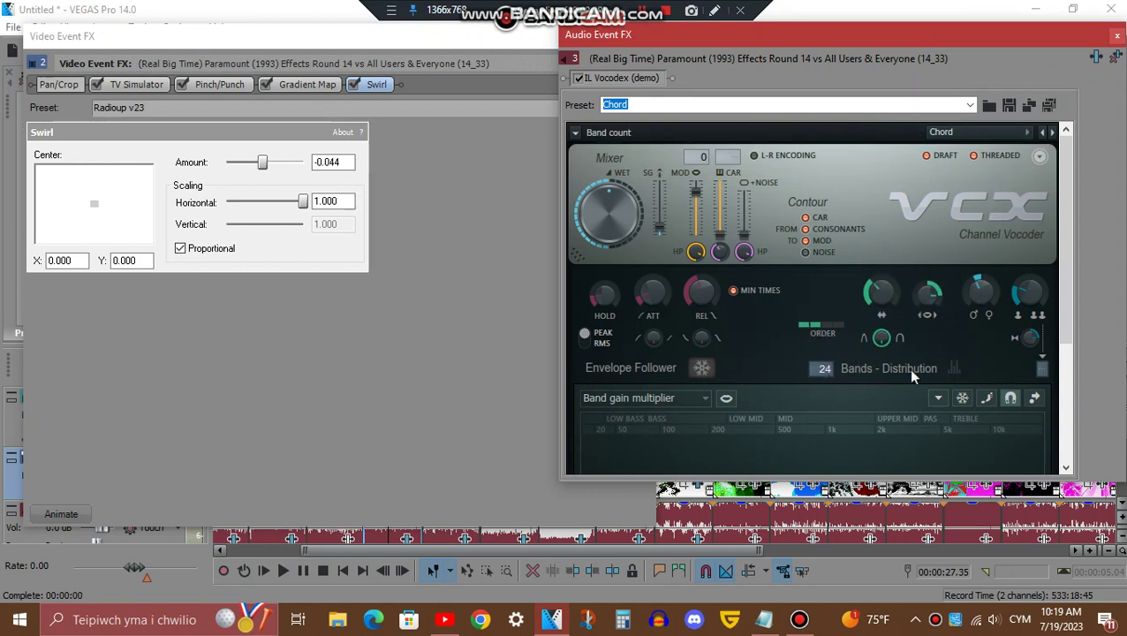
pyautogui.moveTo(1066, 228); pyautogui.dragTo(1079, 398)
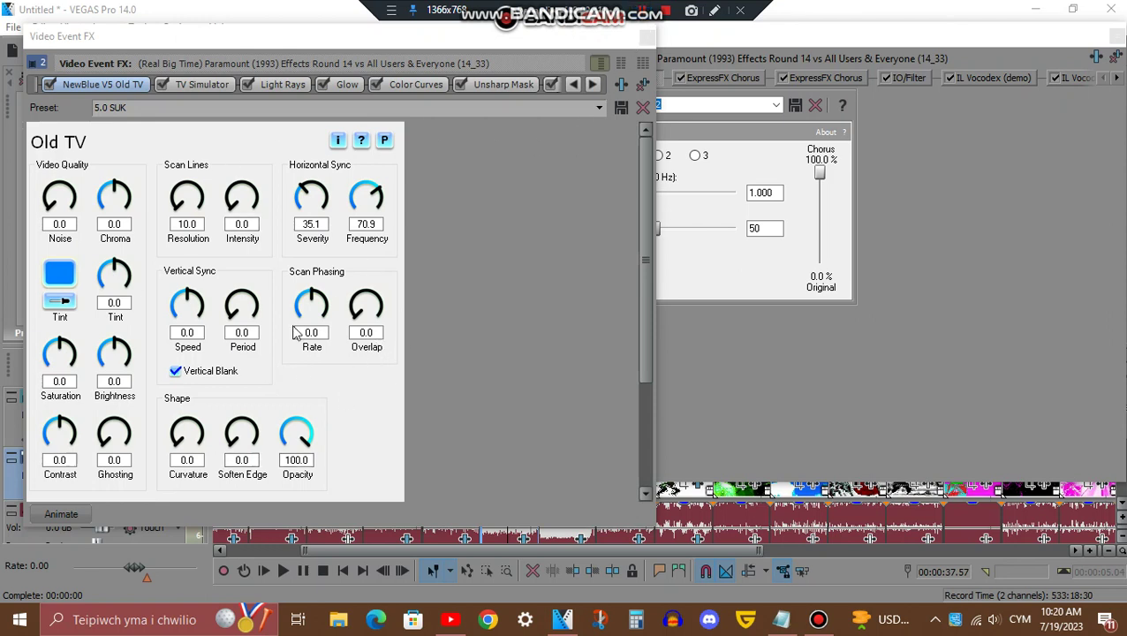
# Examine the TV Simulator, Light Rays, Glow, Color Curves and Unsharp Mask settings in the video effects chain
pyautogui.click(216, 84)
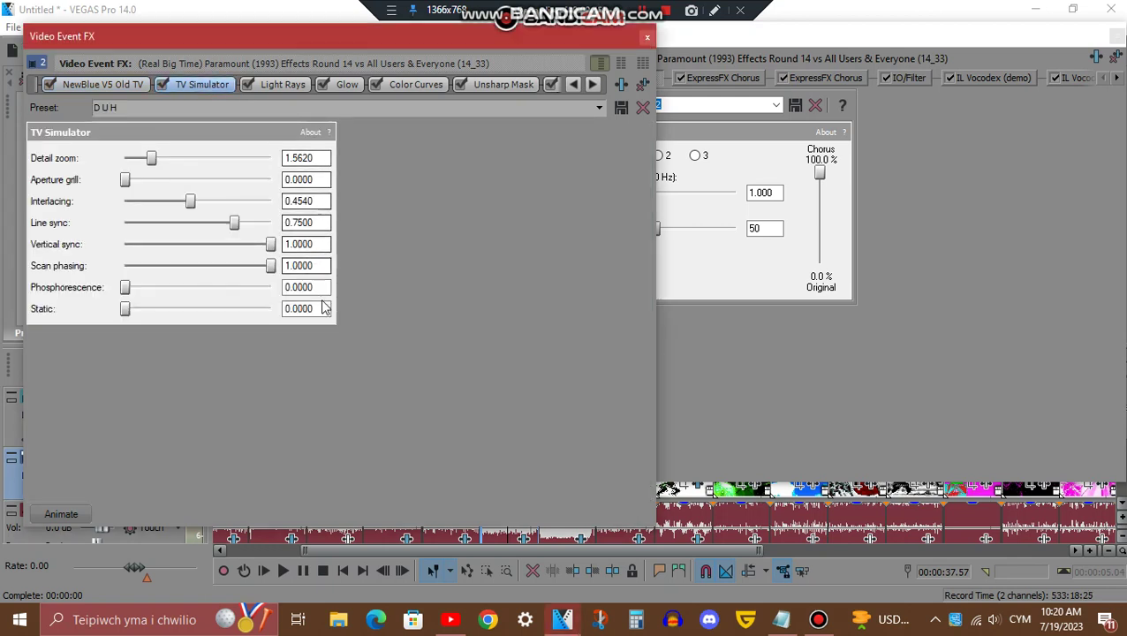
pyautogui.click(277, 84)
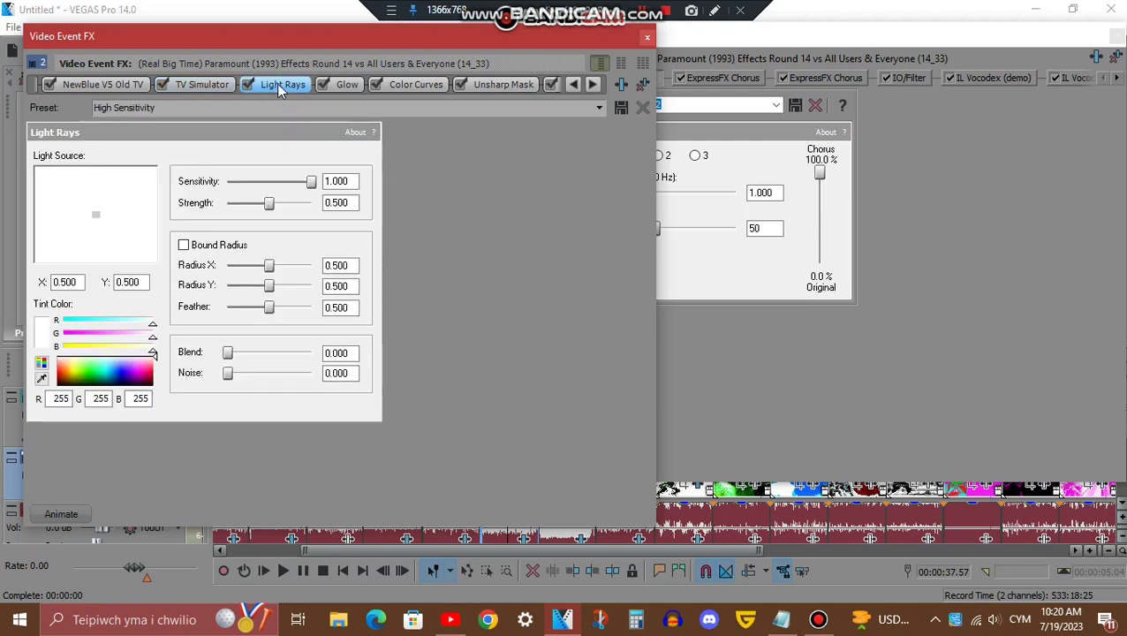
pyautogui.click(348, 85)
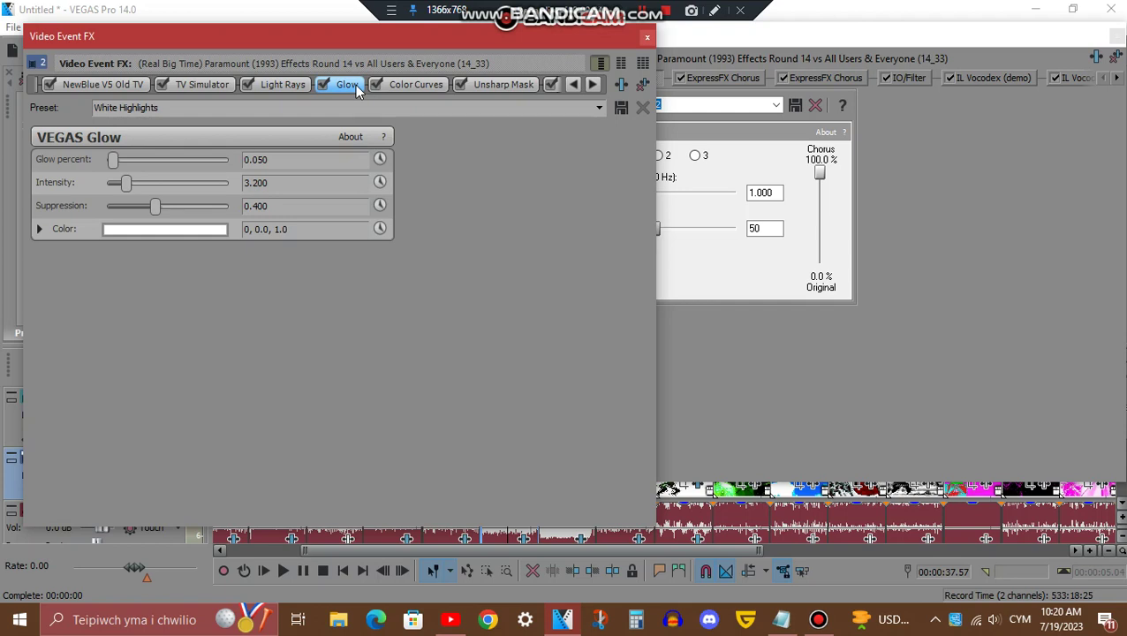
pyautogui.click(415, 88)
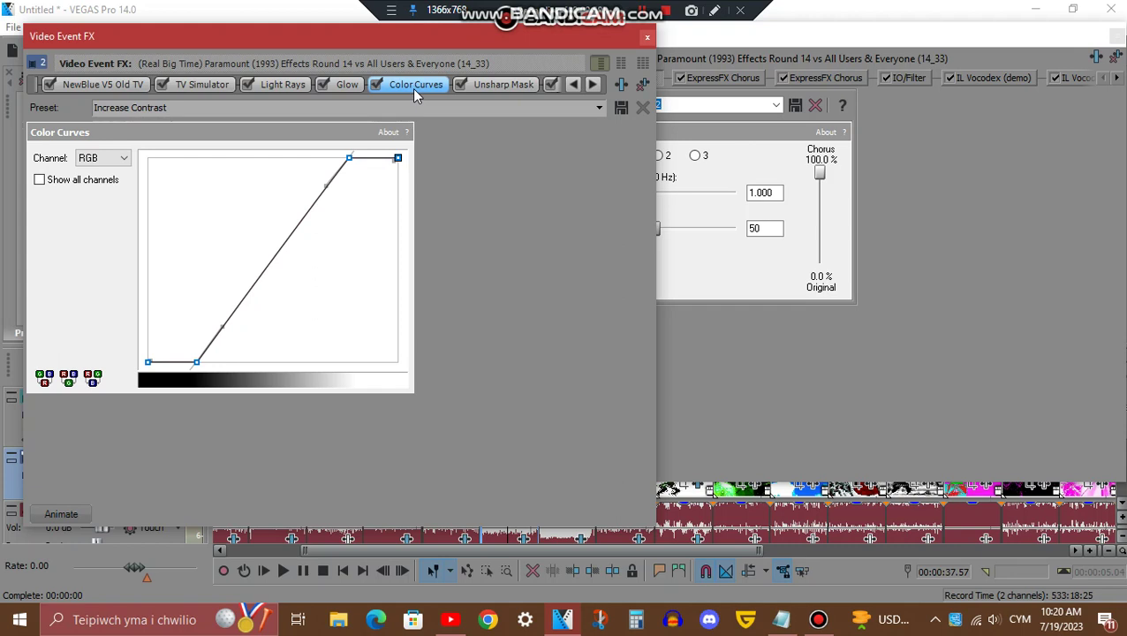
pyautogui.click(514, 82)
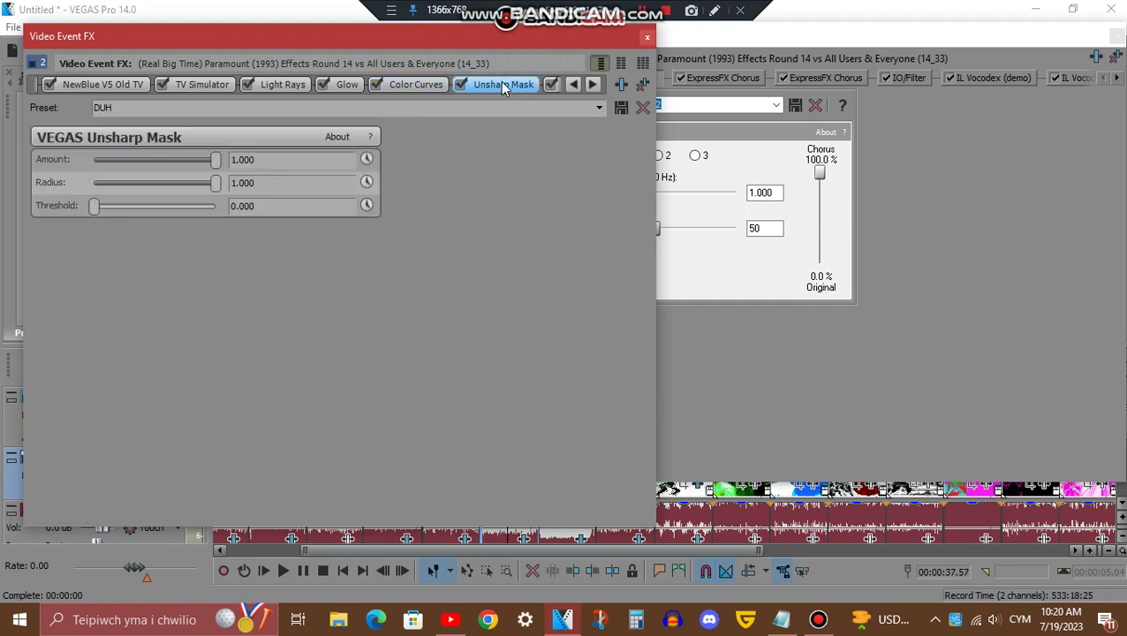
# Open the Gradient Map at the end of the video effects chain and examine its color points from 0 through 5
pyautogui.click(592, 83)
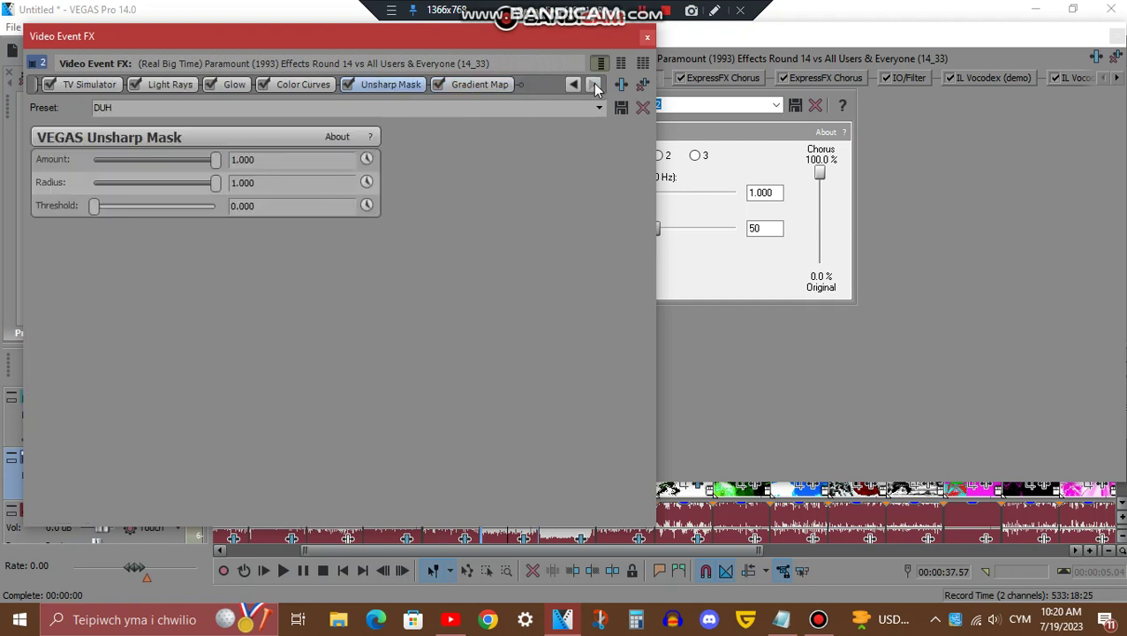
pyautogui.click(482, 85)
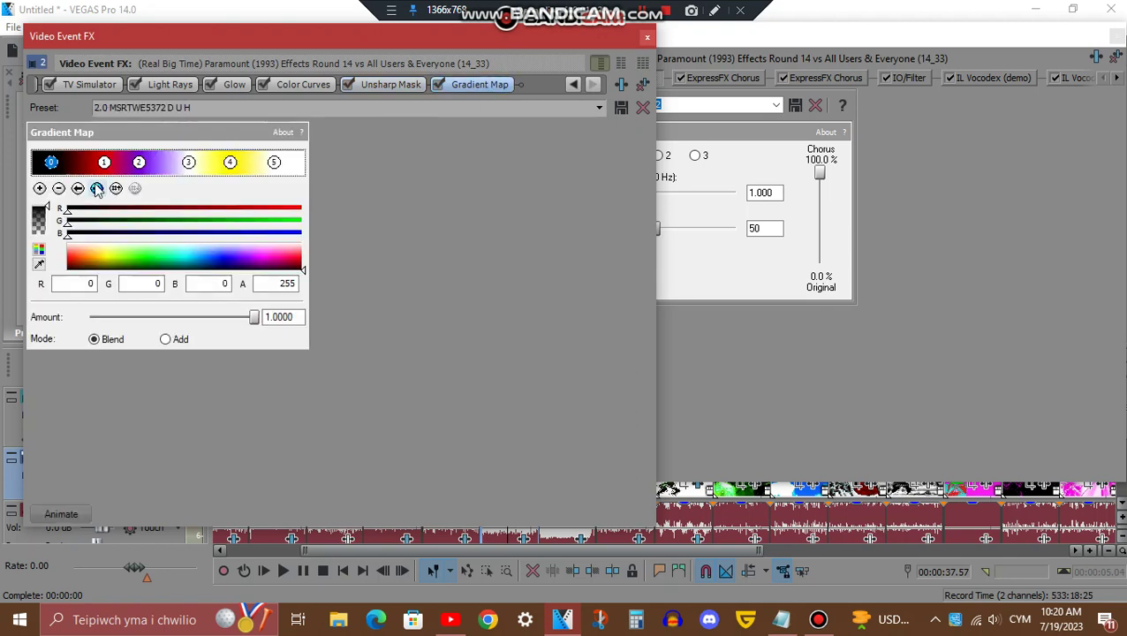
pyautogui.click(97, 188)
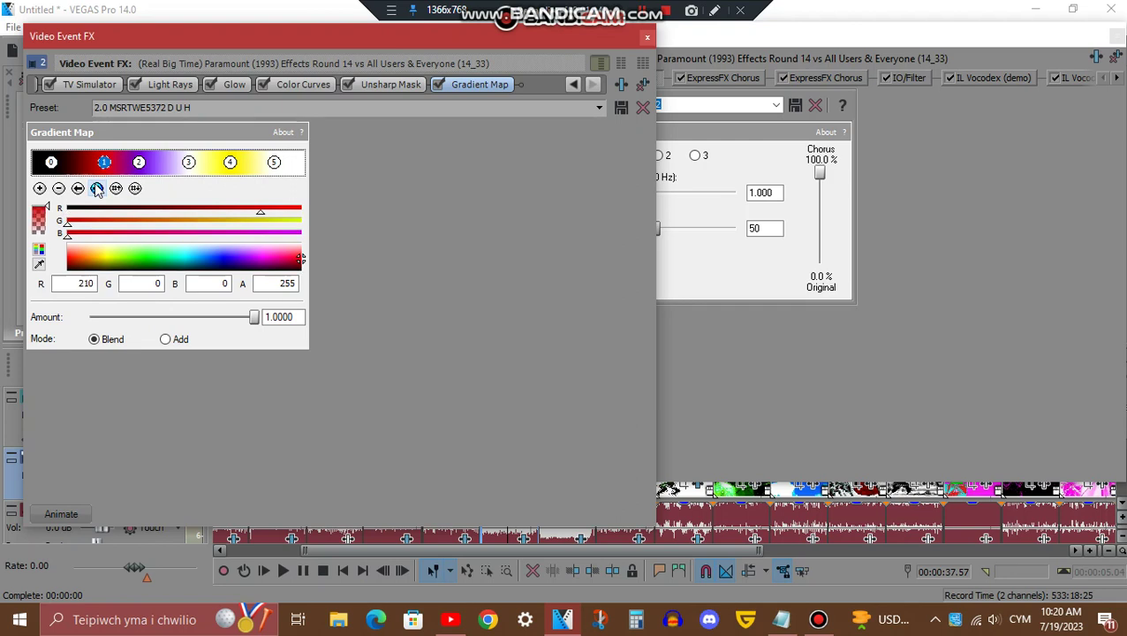
pyautogui.click(97, 188)
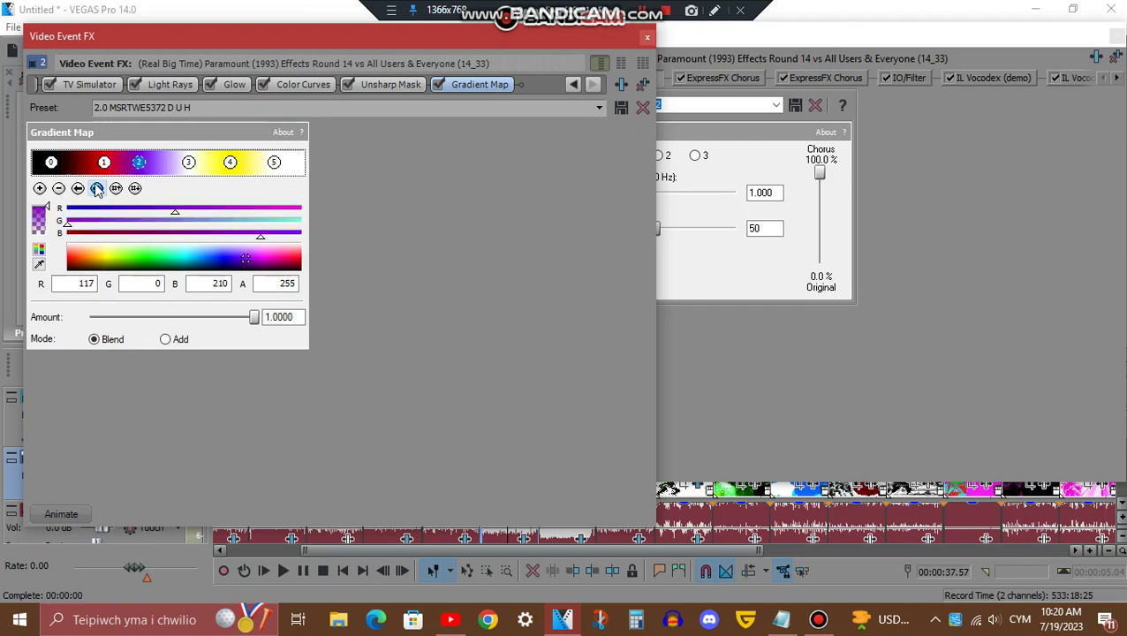
pyautogui.click(97, 188)
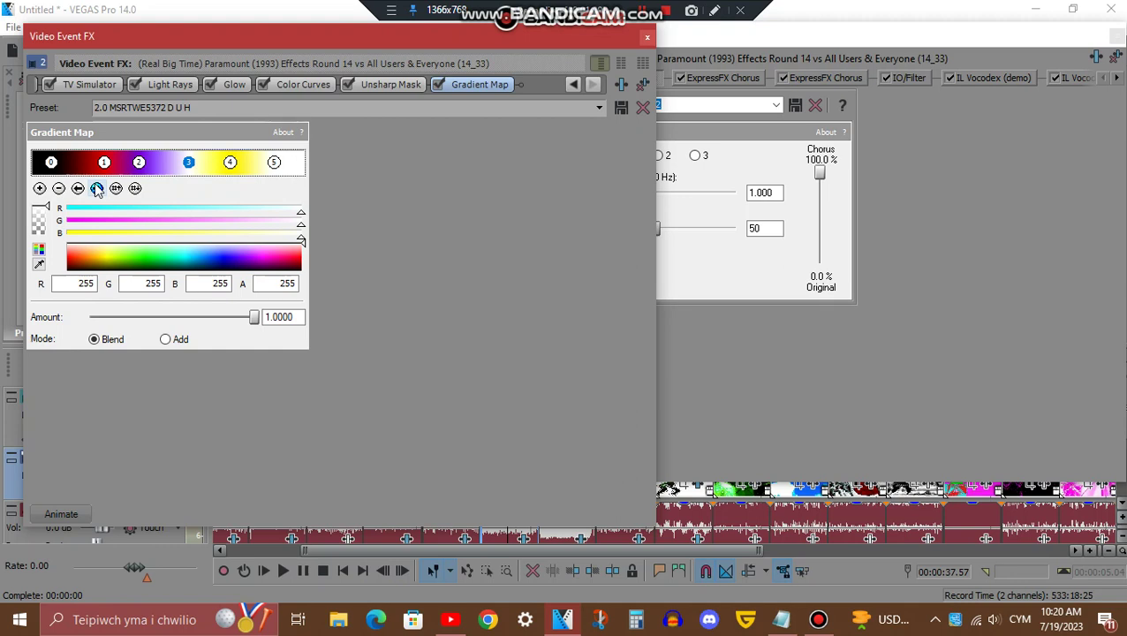
pyautogui.click(97, 188)
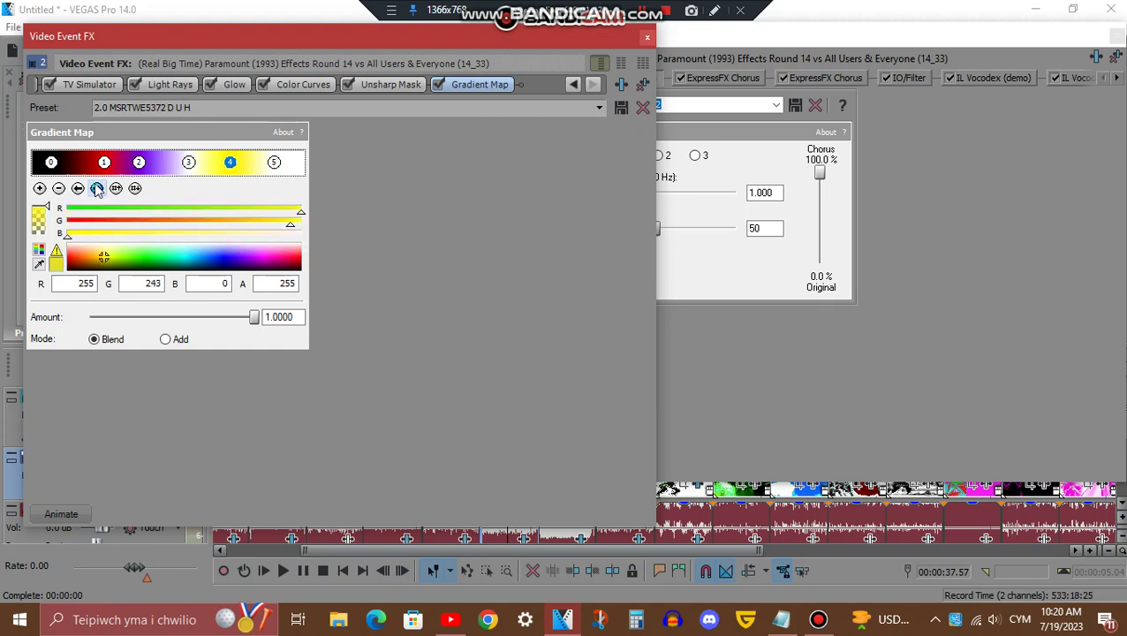
pyautogui.click(97, 188)
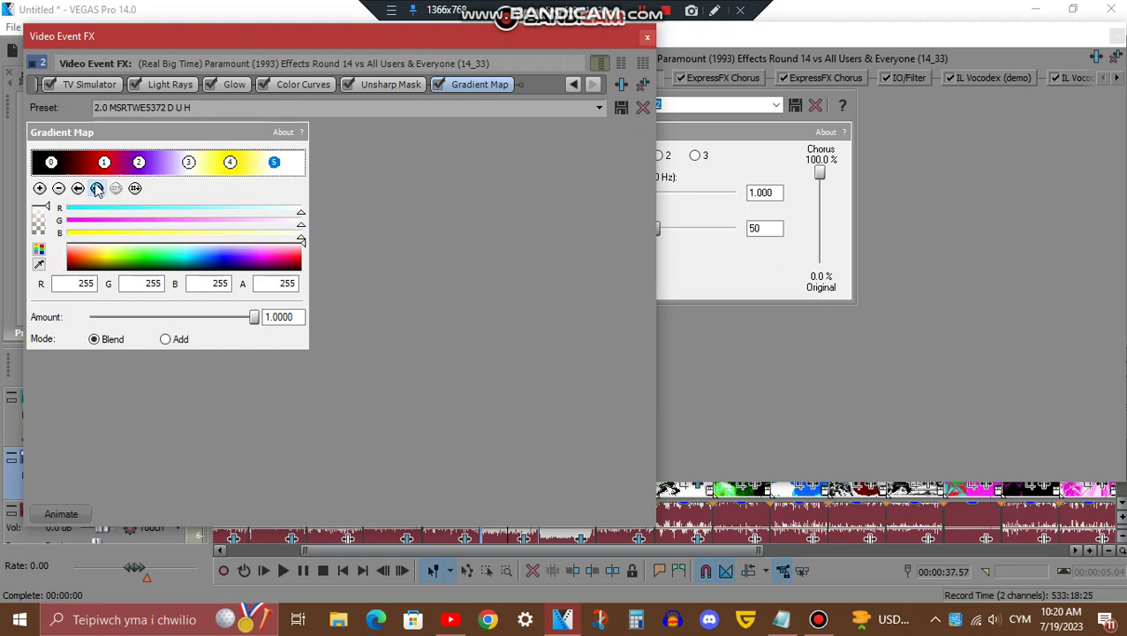
# Examine the audio event effects in chain order: the three ExpressFX Chorus instances, IO/Filter and the IL Vocodex instances
pyautogui.click(757, 41)
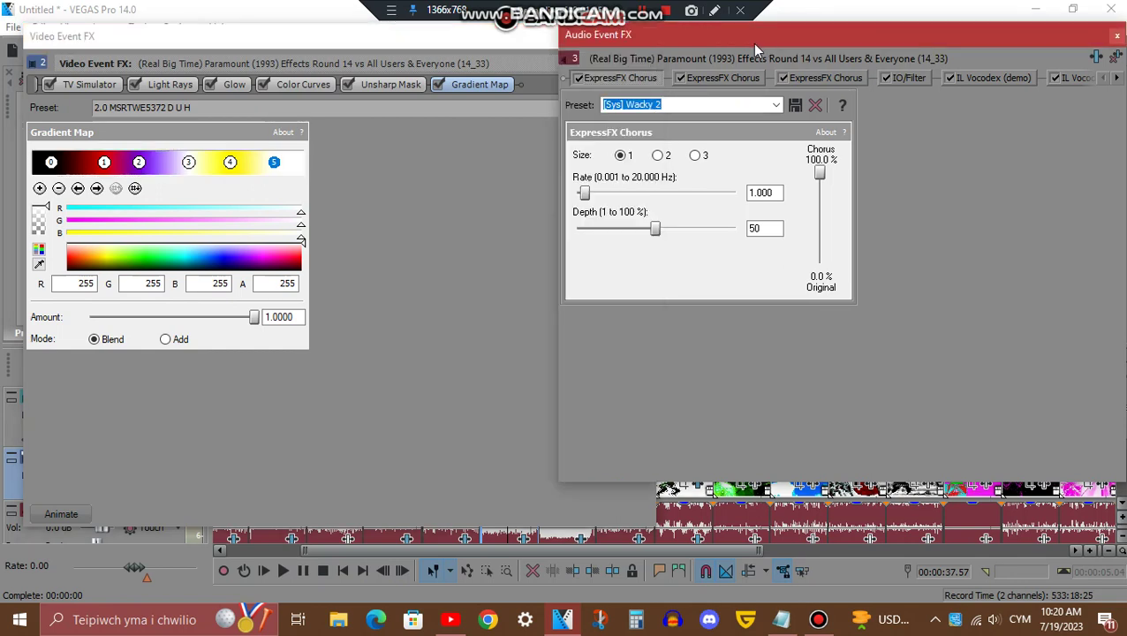
pyautogui.click(720, 77)
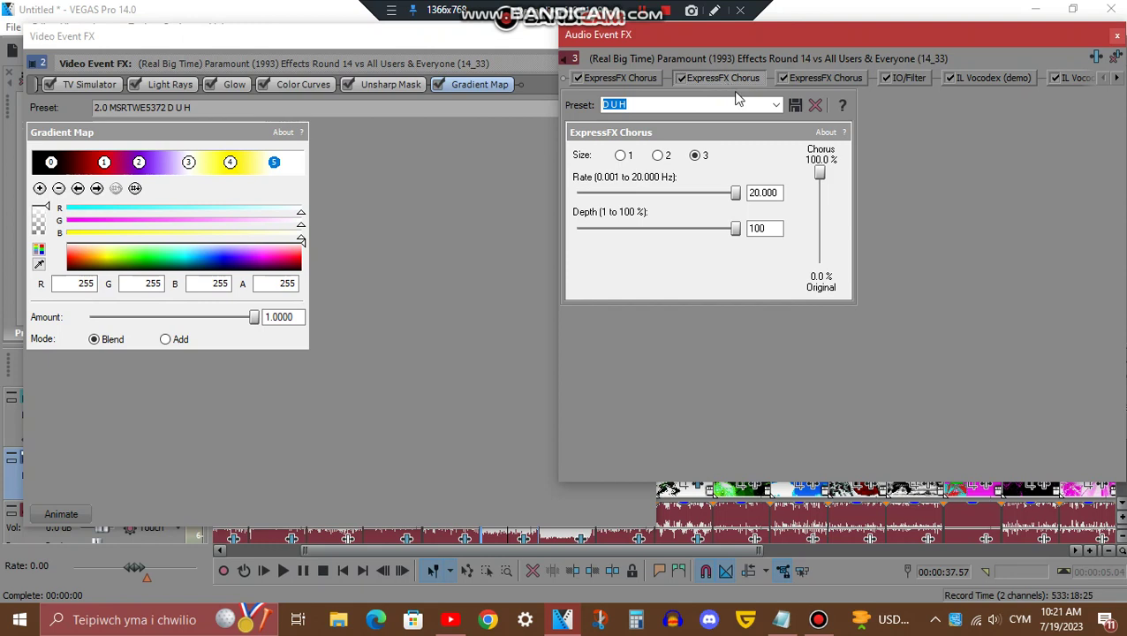
pyautogui.click(828, 81)
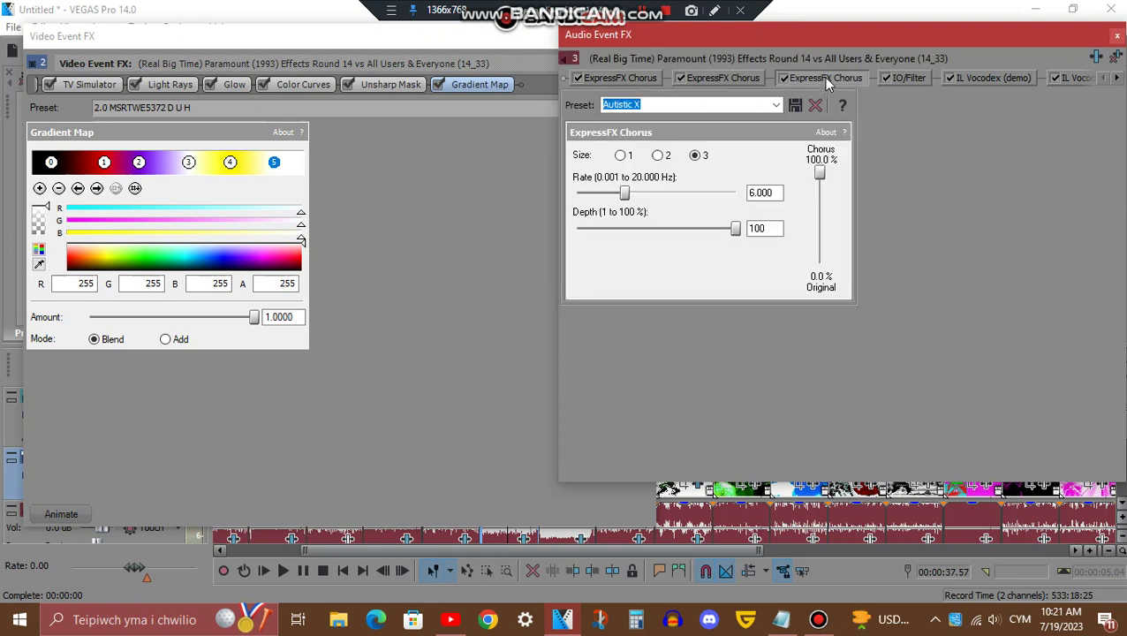
pyautogui.click(922, 78)
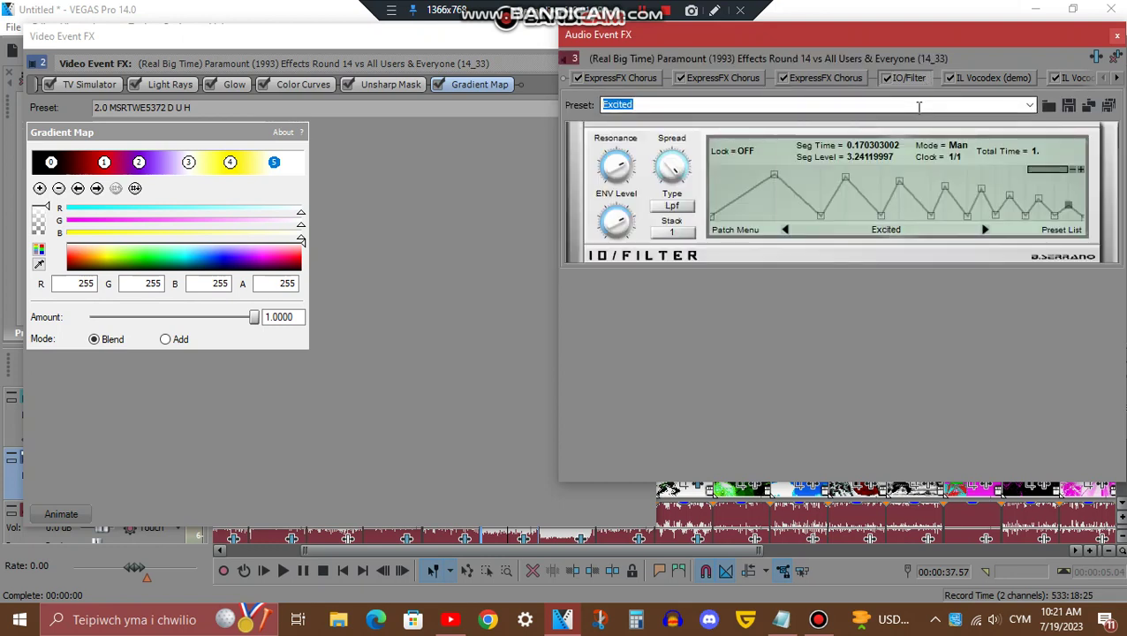
pyautogui.click(1016, 79)
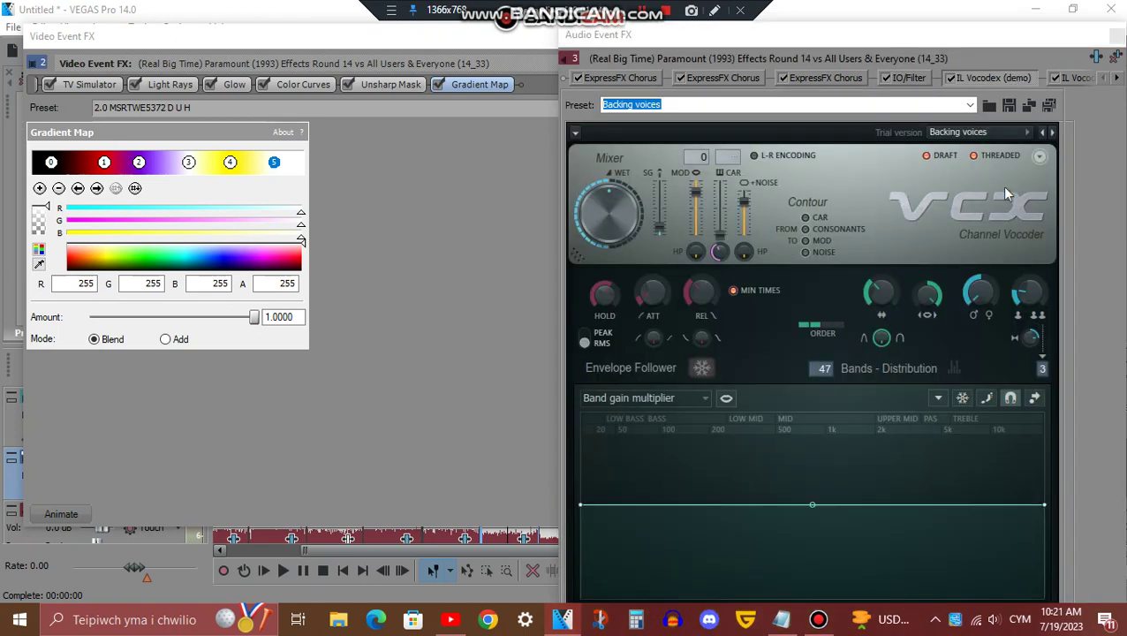
pyautogui.click(1085, 79)
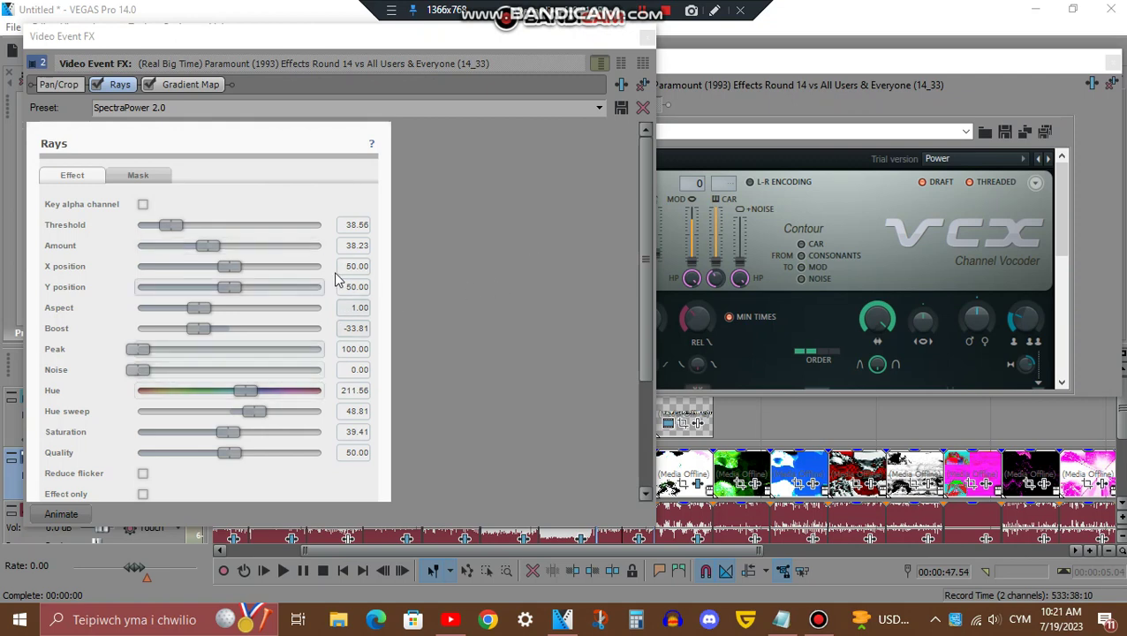
# Examine all Gradient Map color points in the chain with the Rays effect, plus that event's IL Vocodex audio settings
pyautogui.click(213, 89)
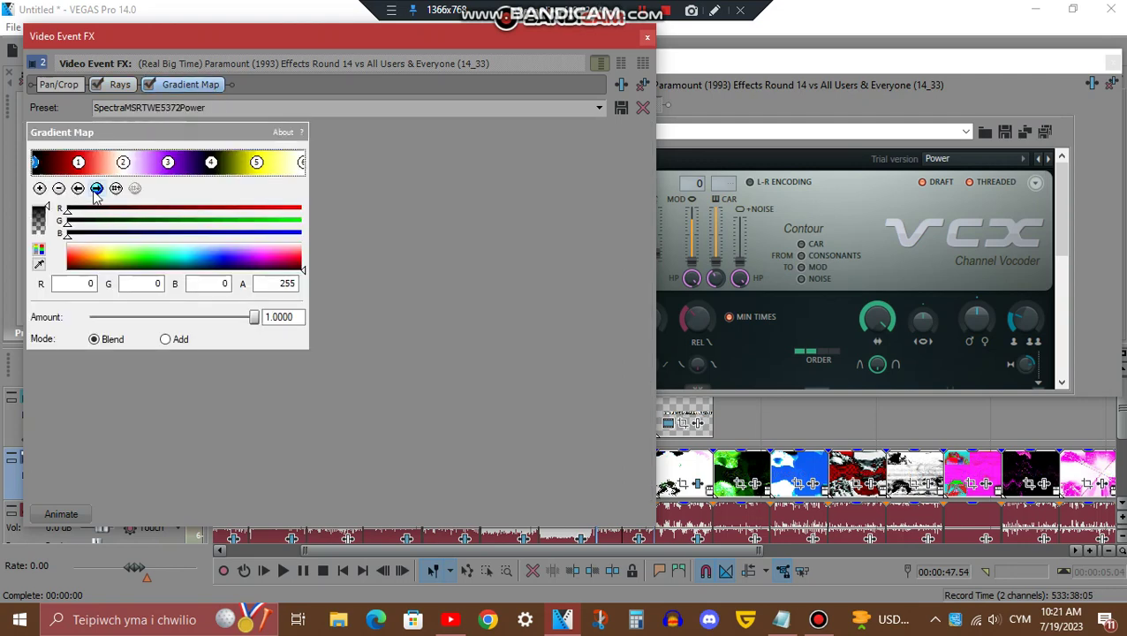
pyautogui.click(97, 189)
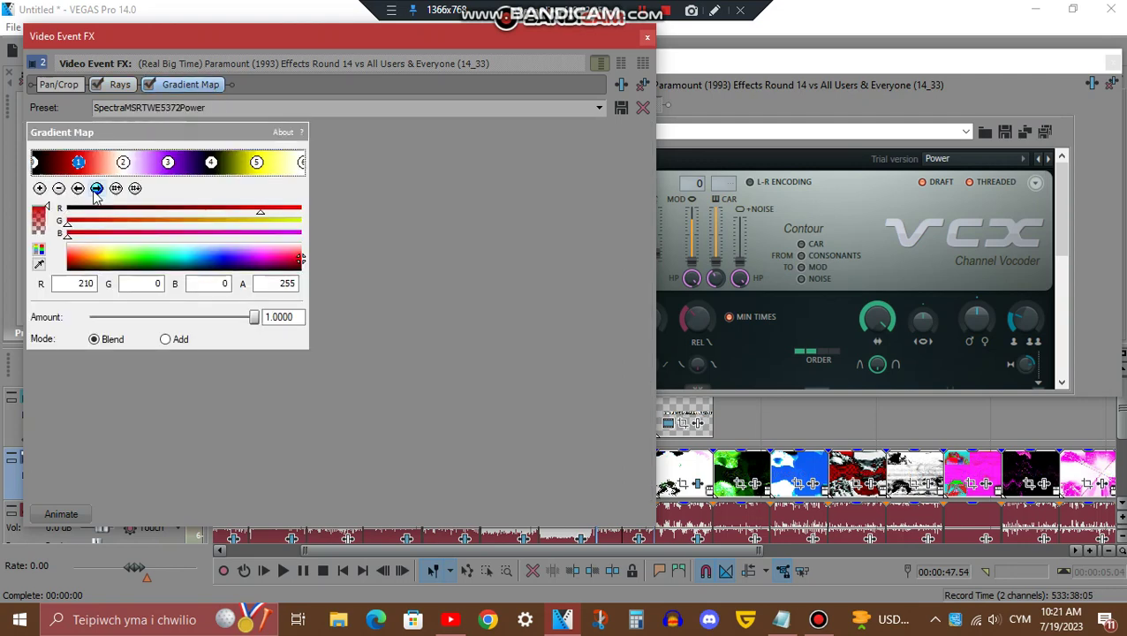
pyautogui.click(97, 189)
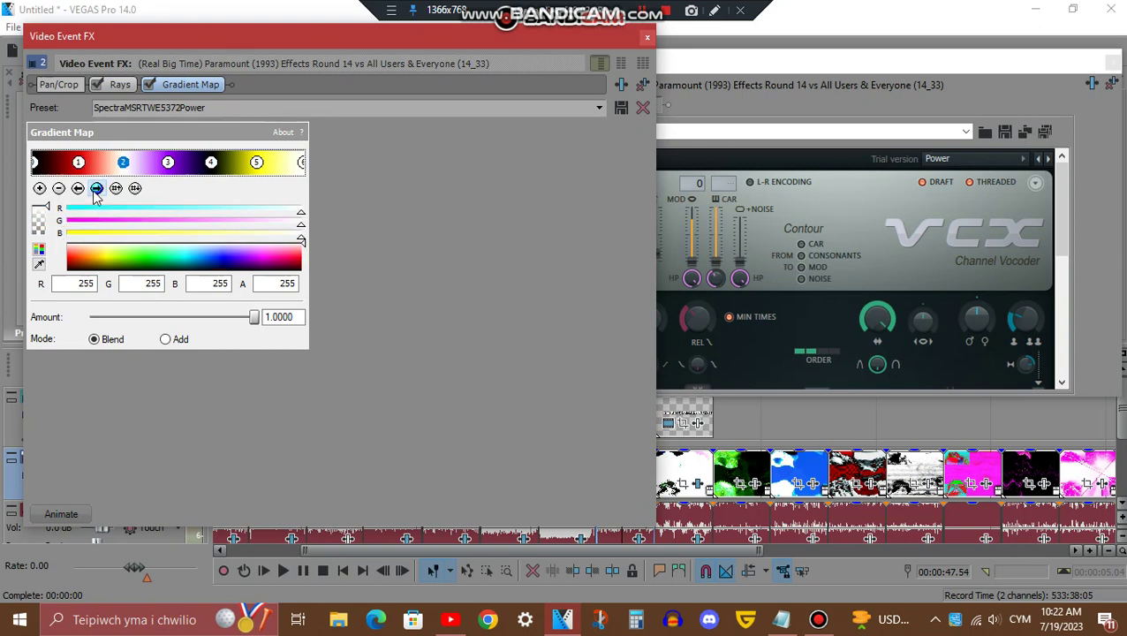
pyautogui.click(97, 189)
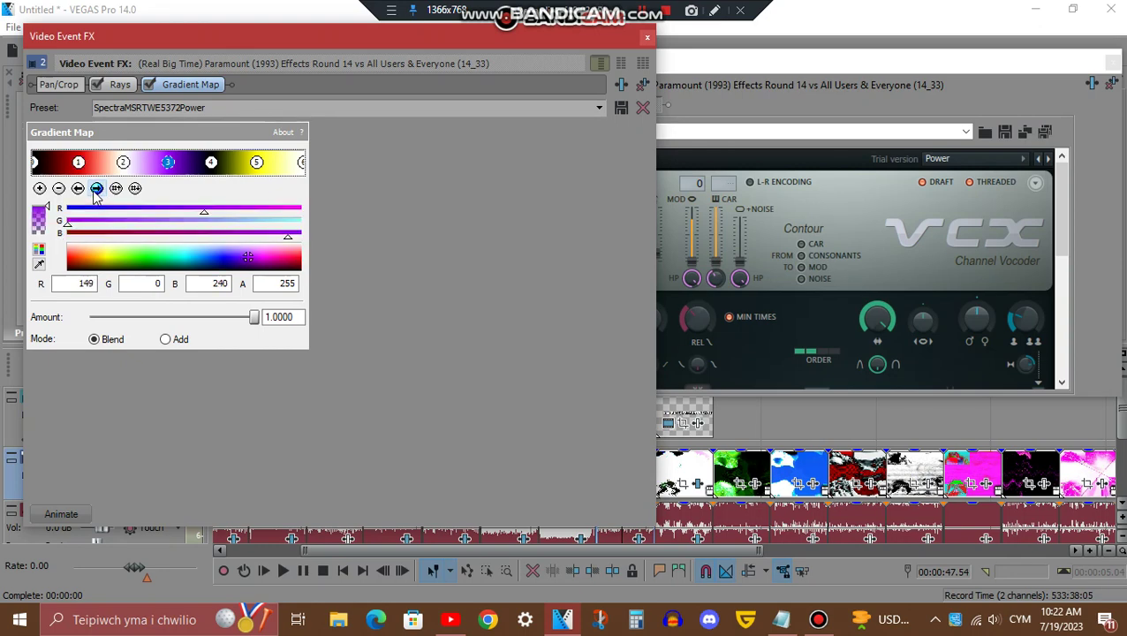
pyautogui.click(97, 189)
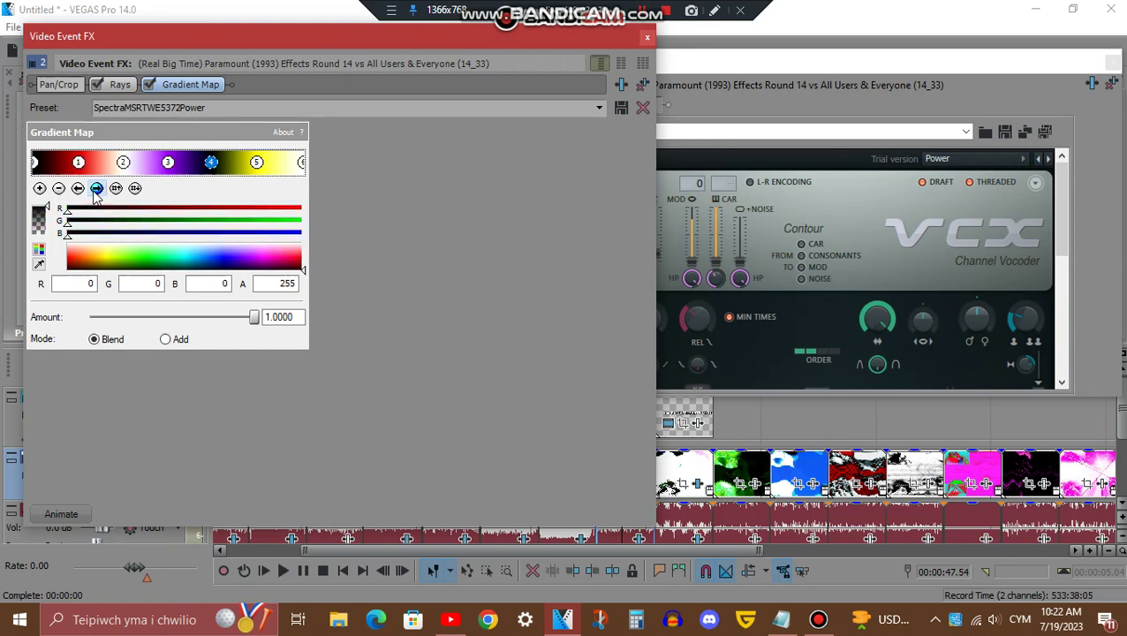
pyautogui.click(97, 189)
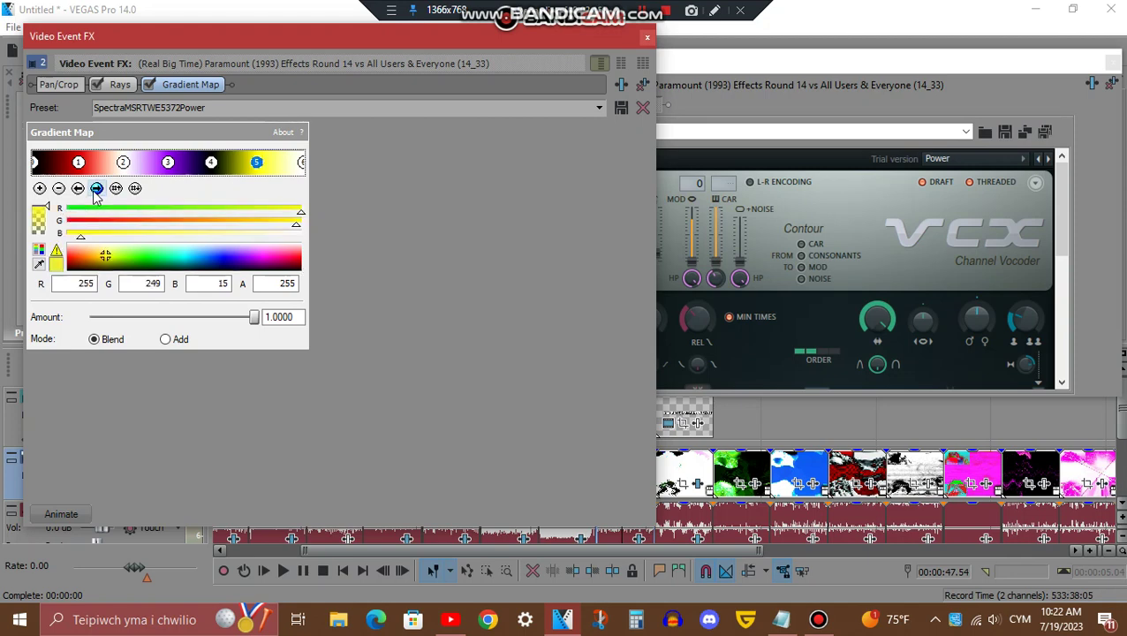
pyautogui.click(98, 189)
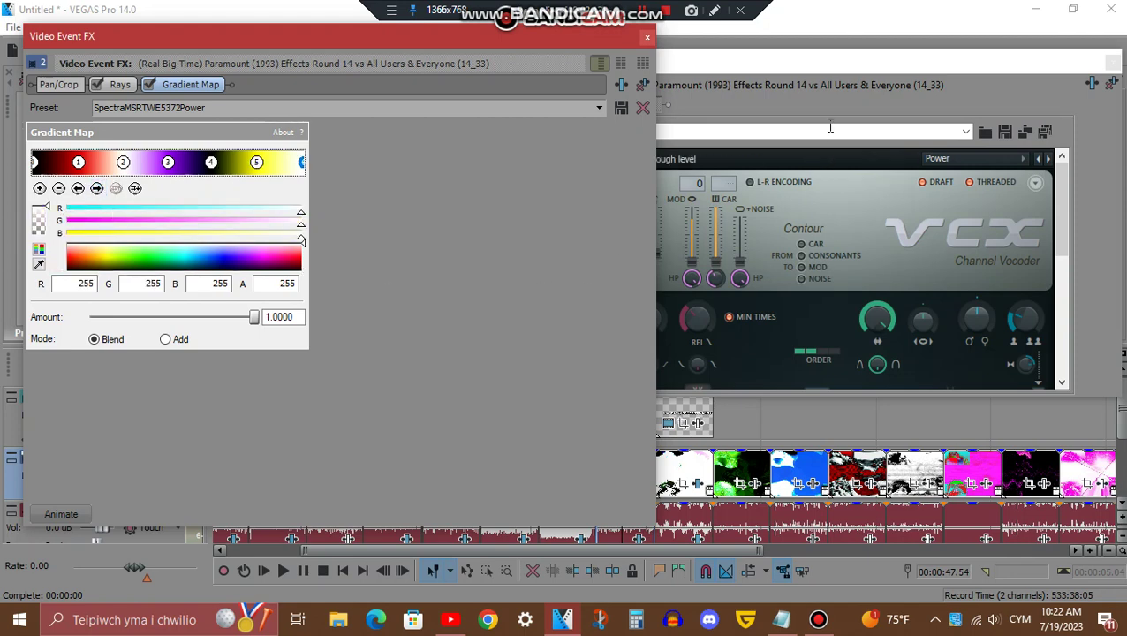
pyautogui.click(850, 66)
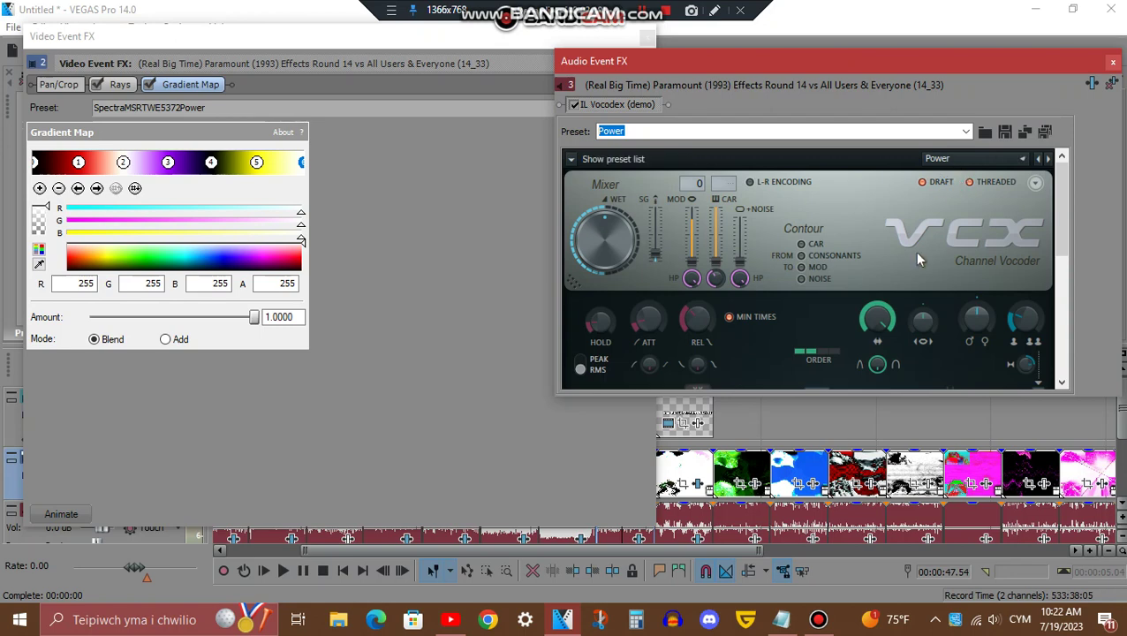
# Examine the remaining IL Vocodex settings and all color points of the following event's Gradient Map
pyautogui.moveTo(1060, 221); pyautogui.dragTo(1074, 382)
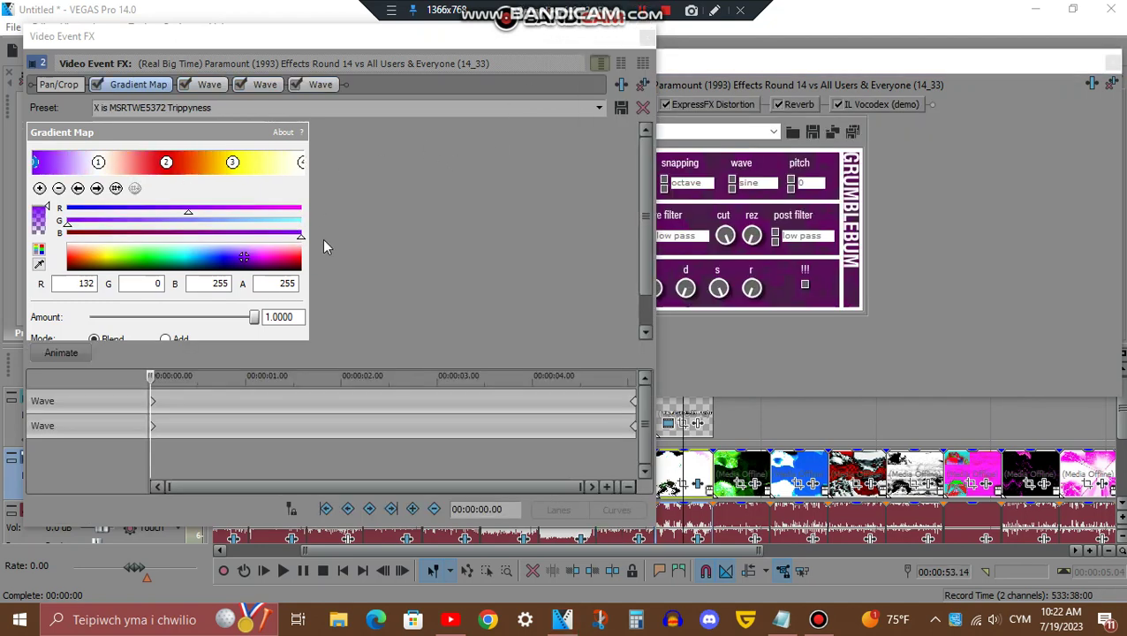
pyautogui.click(96, 188)
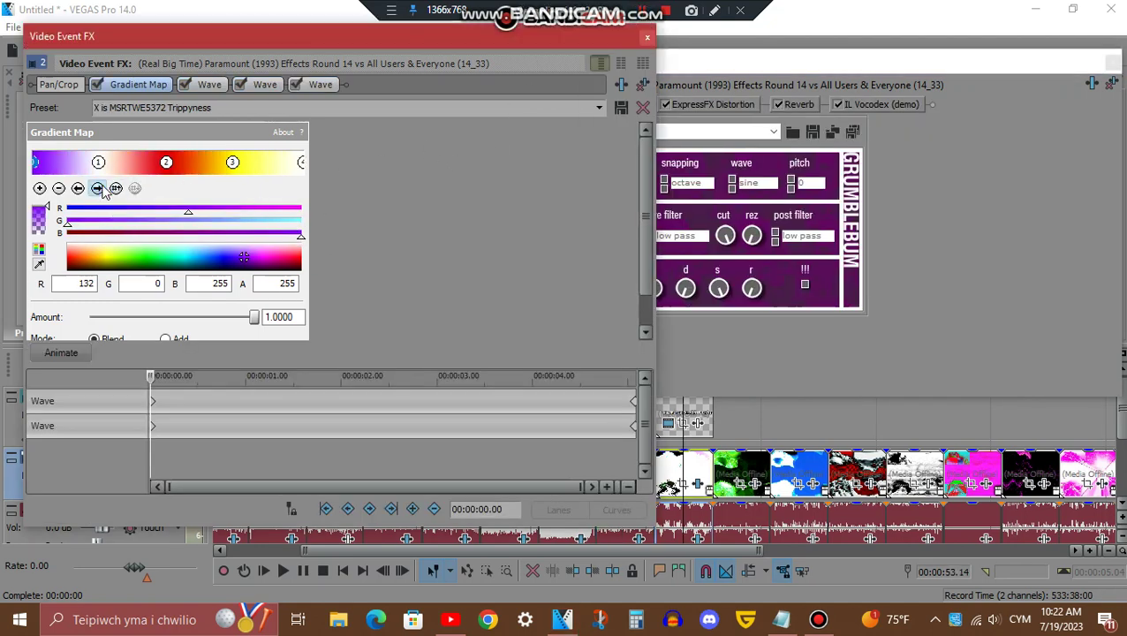
pyautogui.click(99, 188)
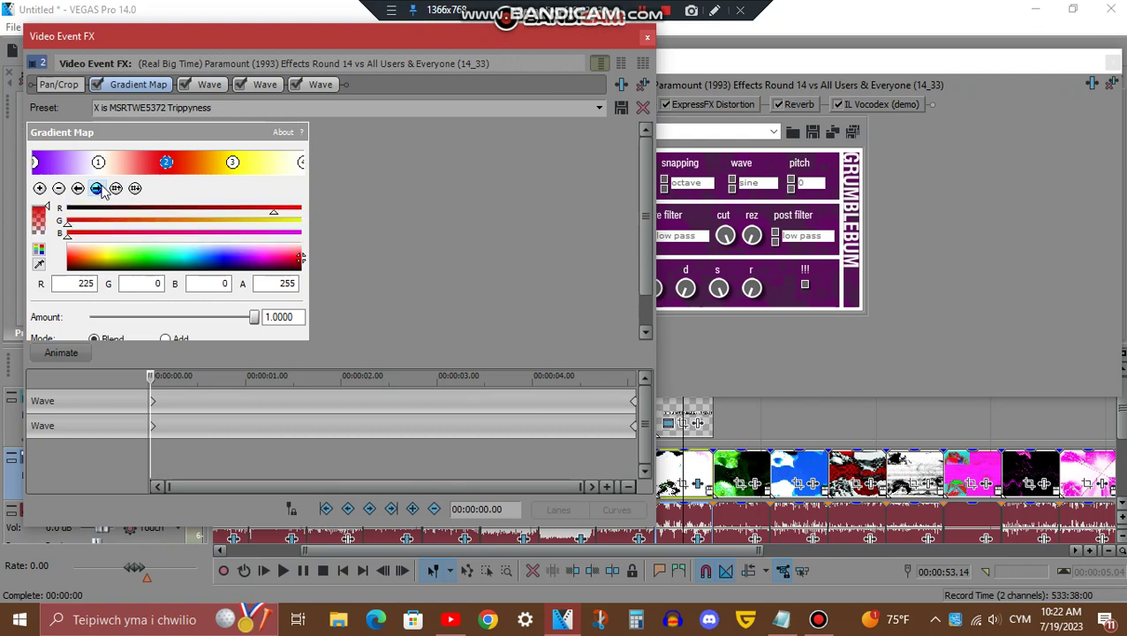
pyautogui.click(99, 189)
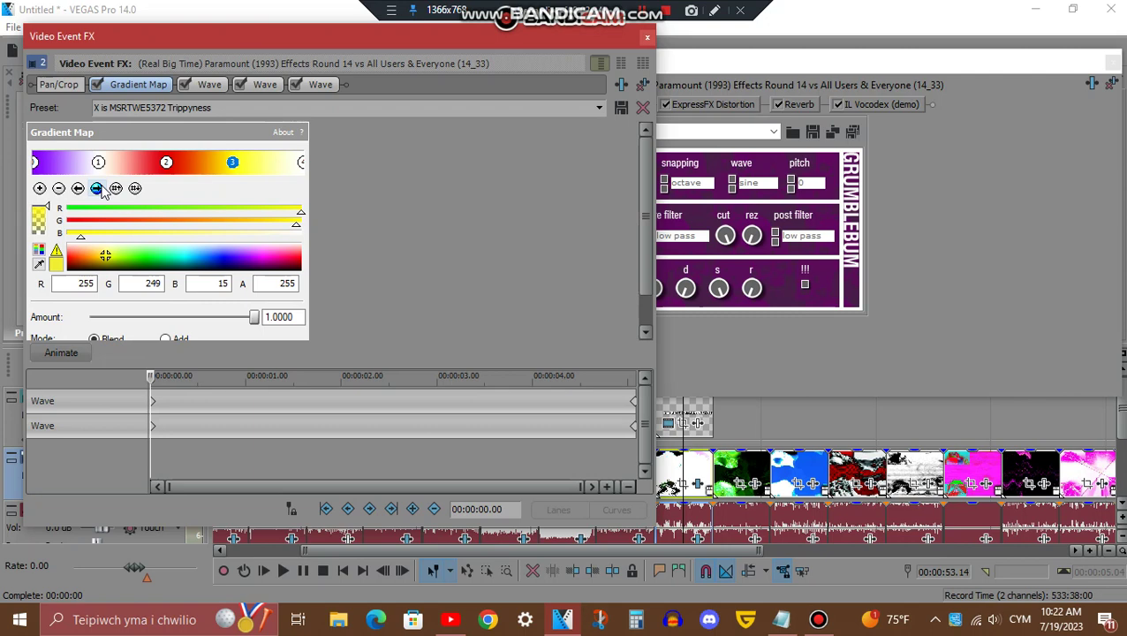
pyautogui.click(99, 188)
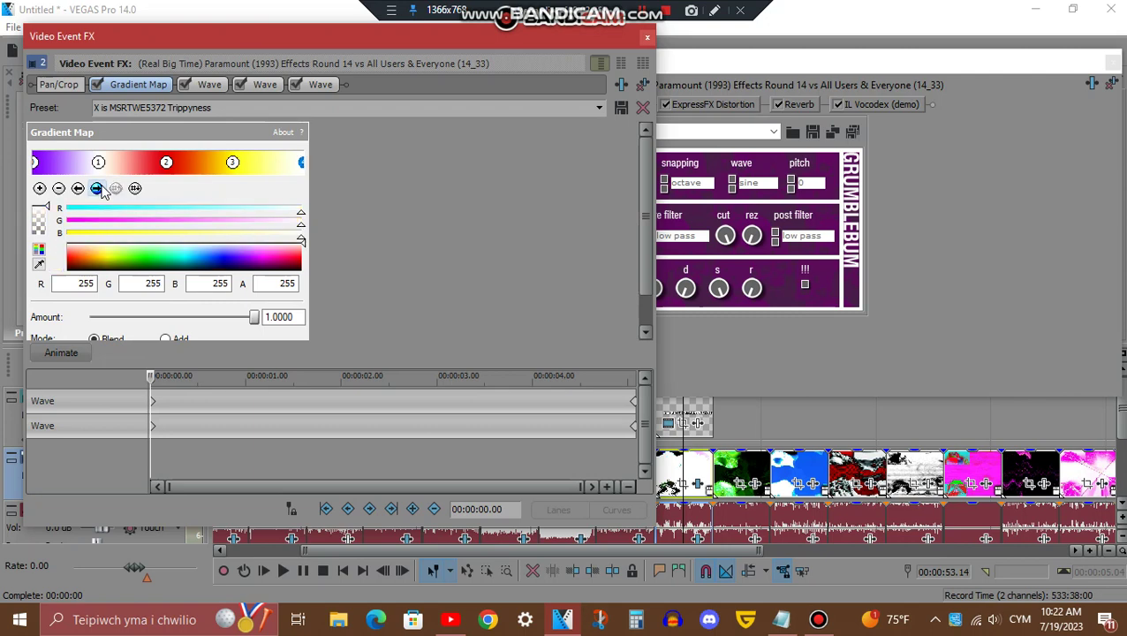
# Examine the three Wave effects in the video chain, checking the last one's values at the start and end of its keyframe timeline
pyautogui.click(213, 88)
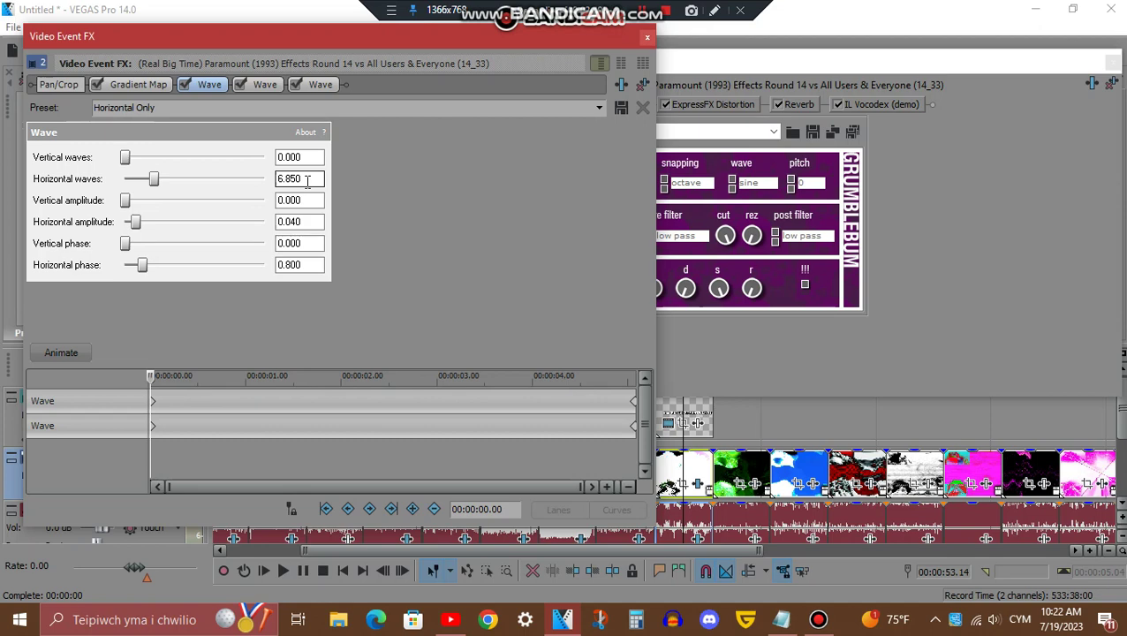
pyautogui.click(264, 84)
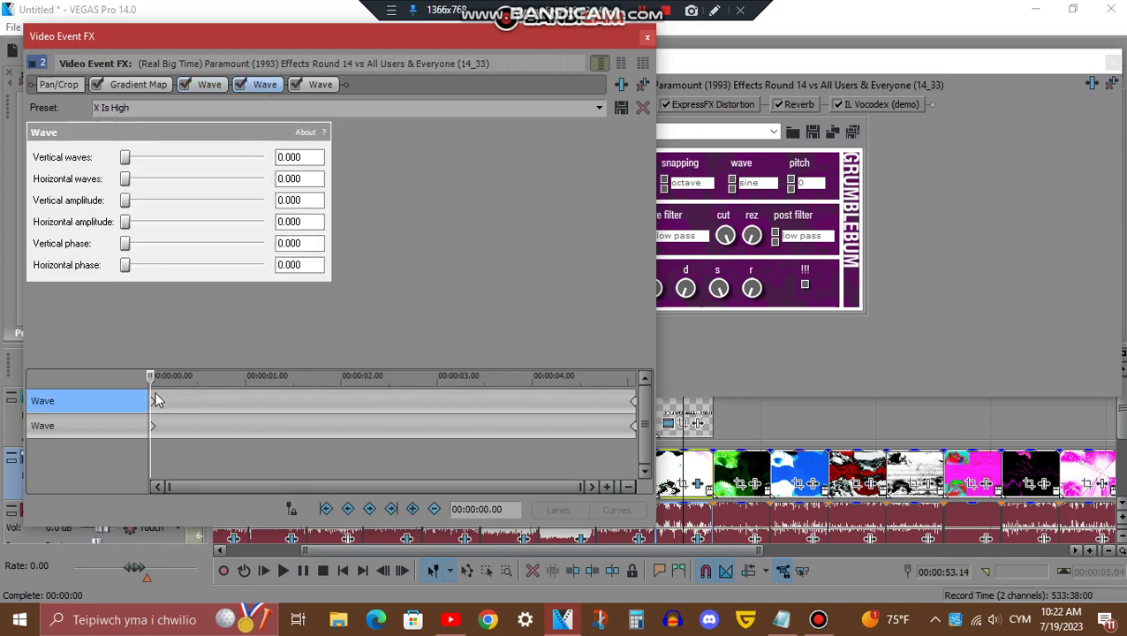
pyautogui.moveTo(152, 372); pyautogui.dragTo(62, 360)
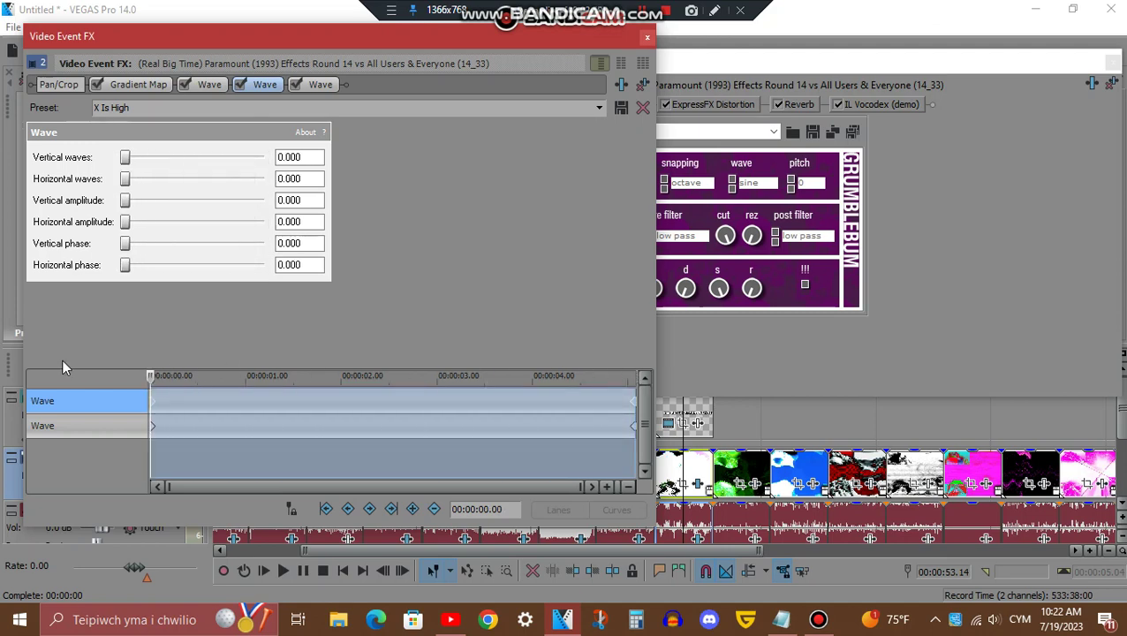
pyautogui.click(321, 87)
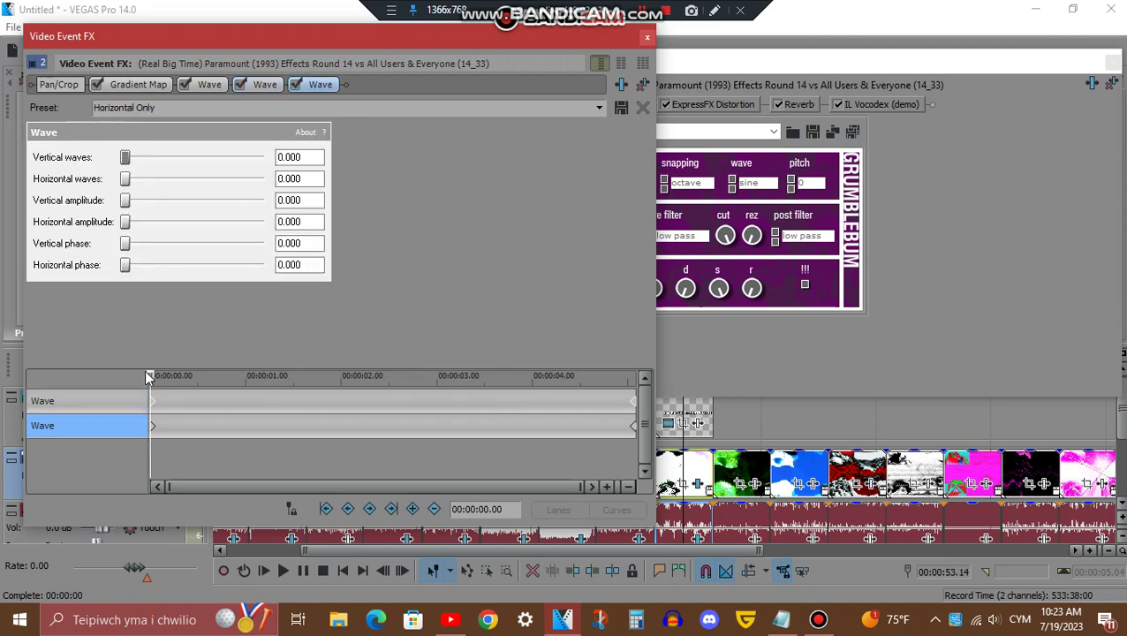
pyautogui.moveTo(149, 377); pyautogui.dragTo(678, 375)
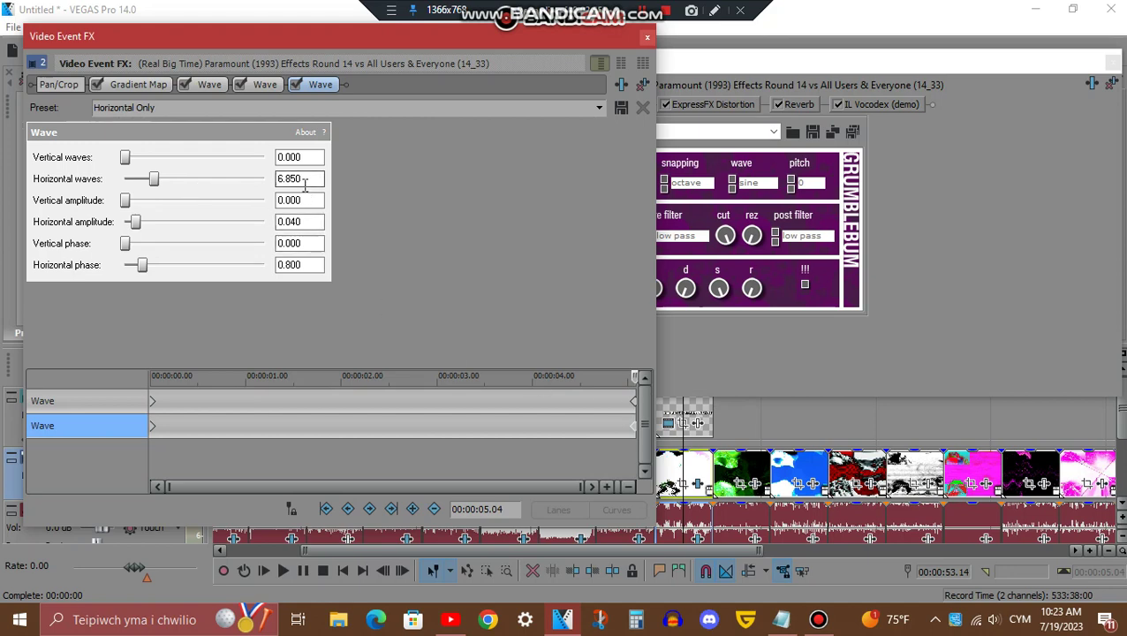
# Examine the event's audio effects in chain order: tb_grumblebum, ExpressFX Distortion, Reverb and the full IL Vocodex settings down to its keyboard
pyautogui.click(754, 72)
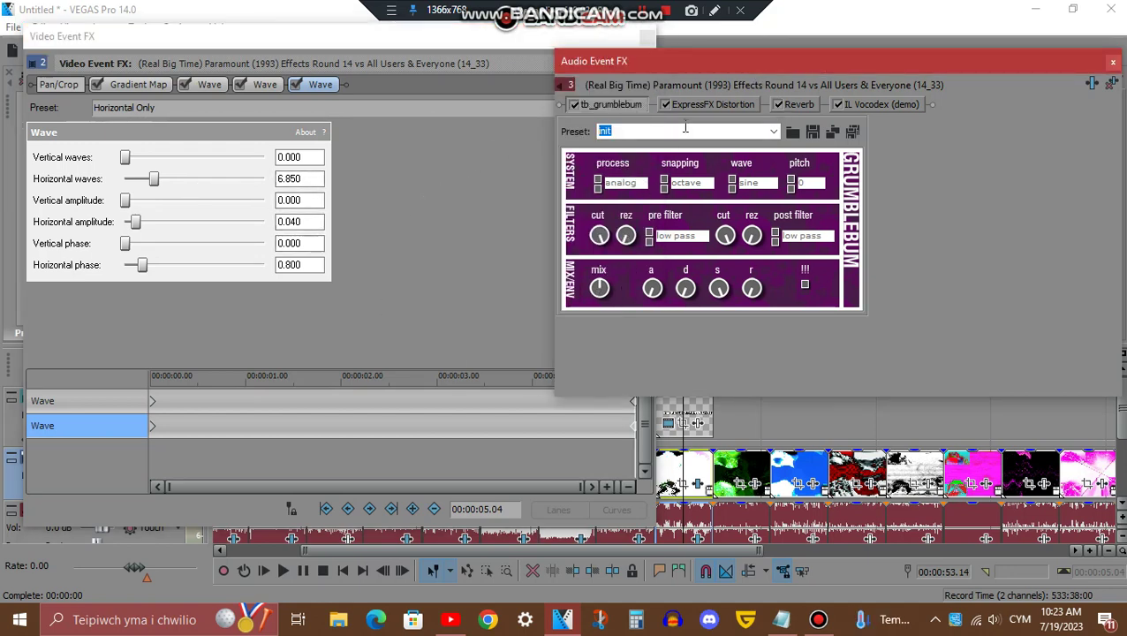
pyautogui.click(705, 104)
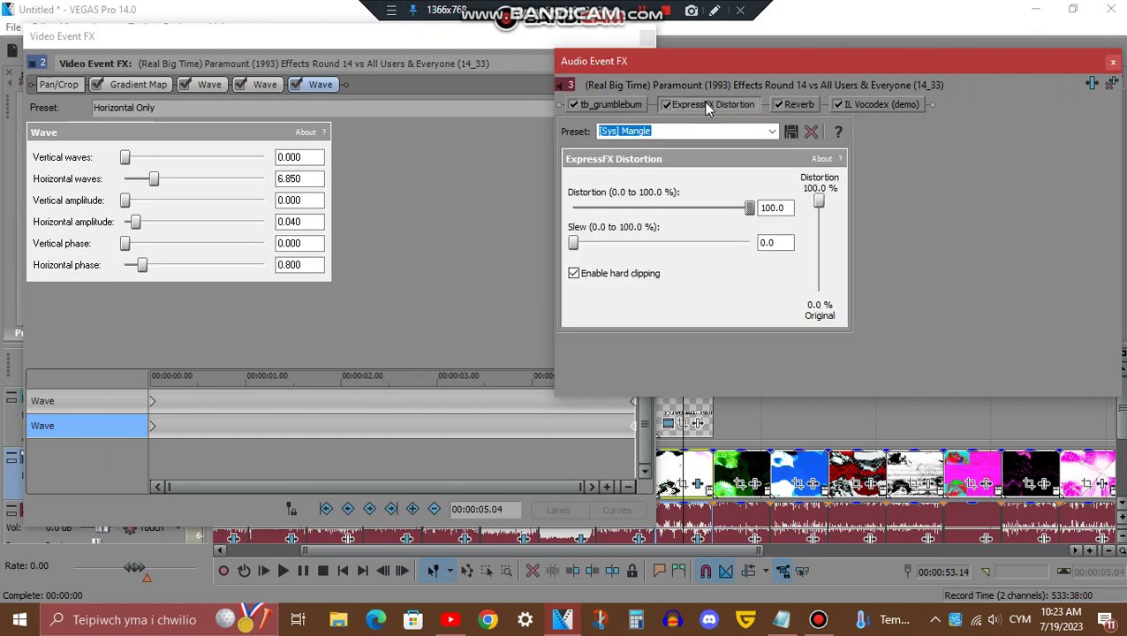
pyautogui.click(797, 105)
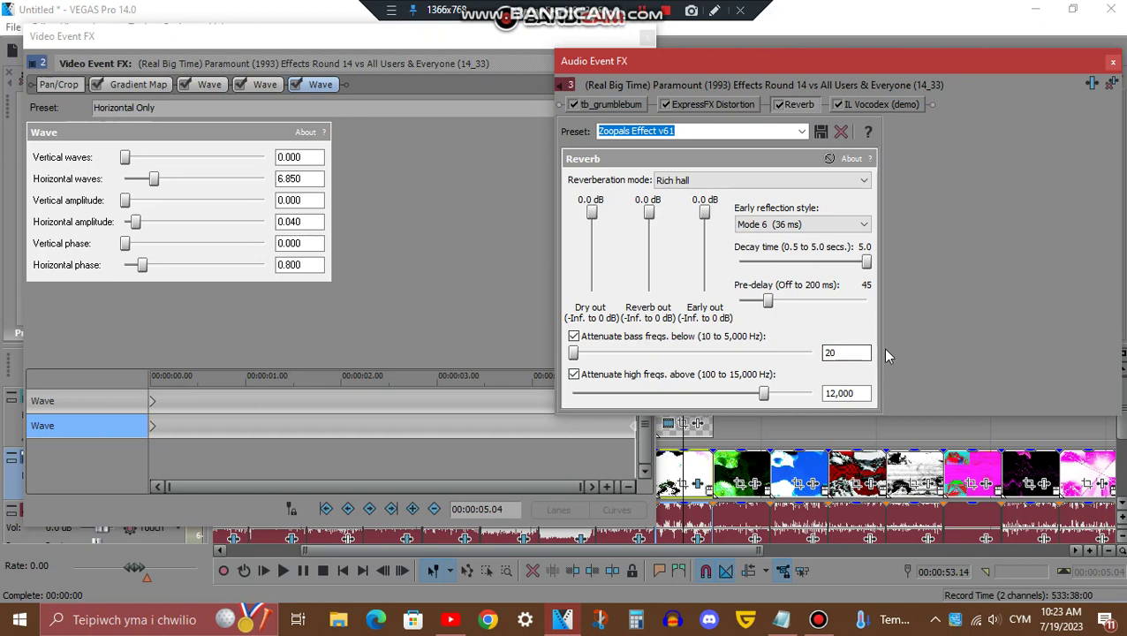
pyautogui.click(910, 102)
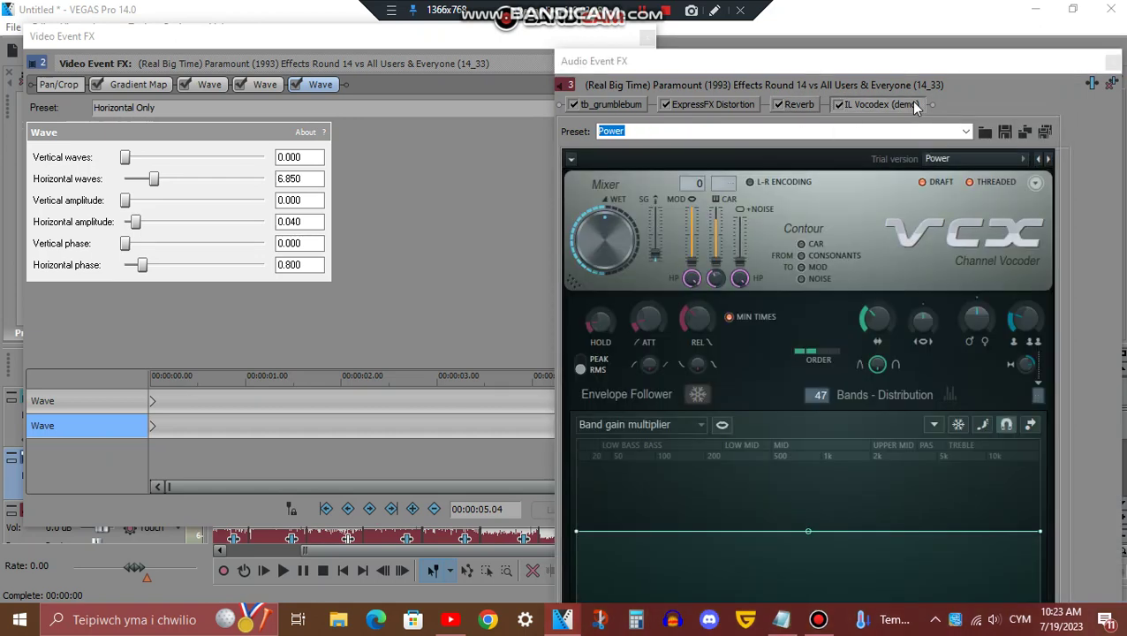
pyautogui.moveTo(916, 49)
pyautogui.mouseDown()
pyautogui.moveTo(913, 270)
pyautogui.moveTo(914, 31)
pyautogui.mouseUp()
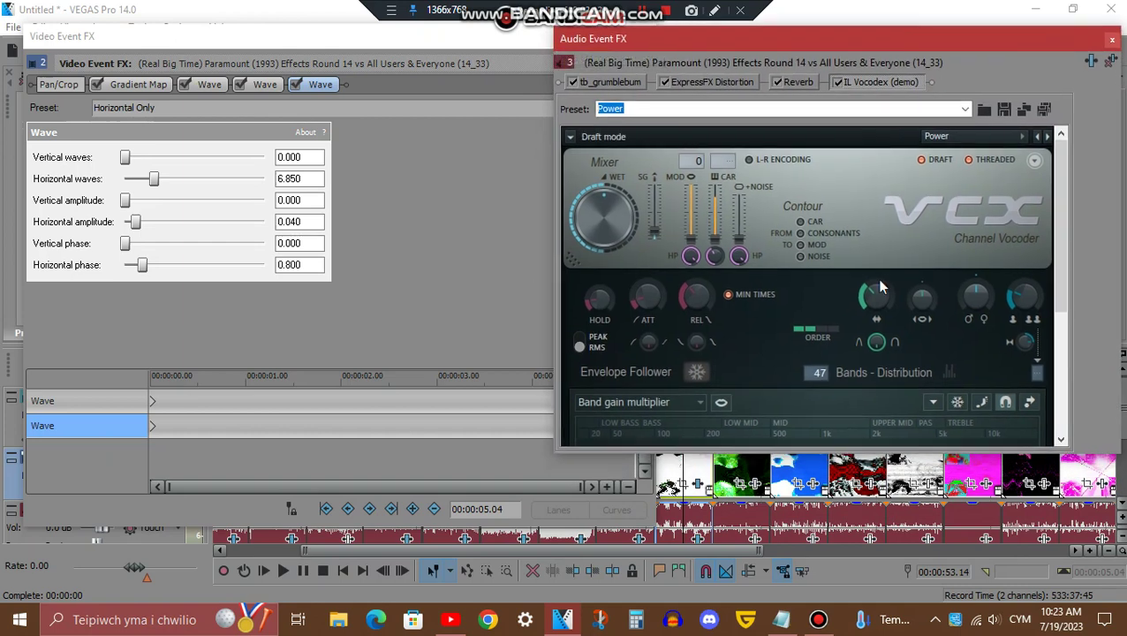
pyautogui.moveTo(1062, 210); pyautogui.dragTo(1062, 330)
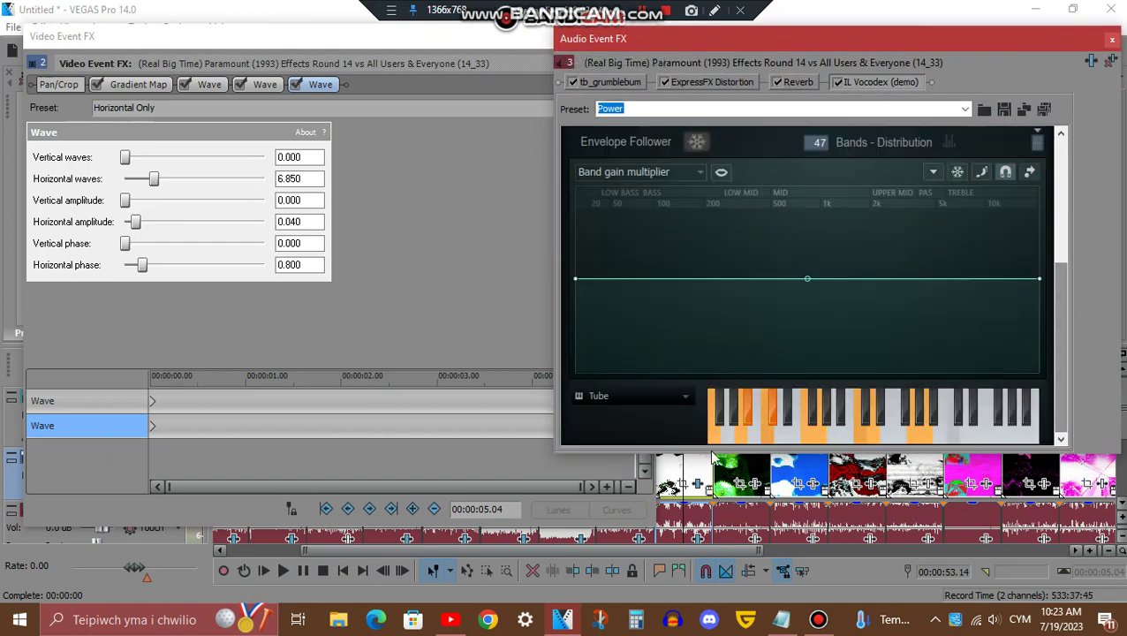